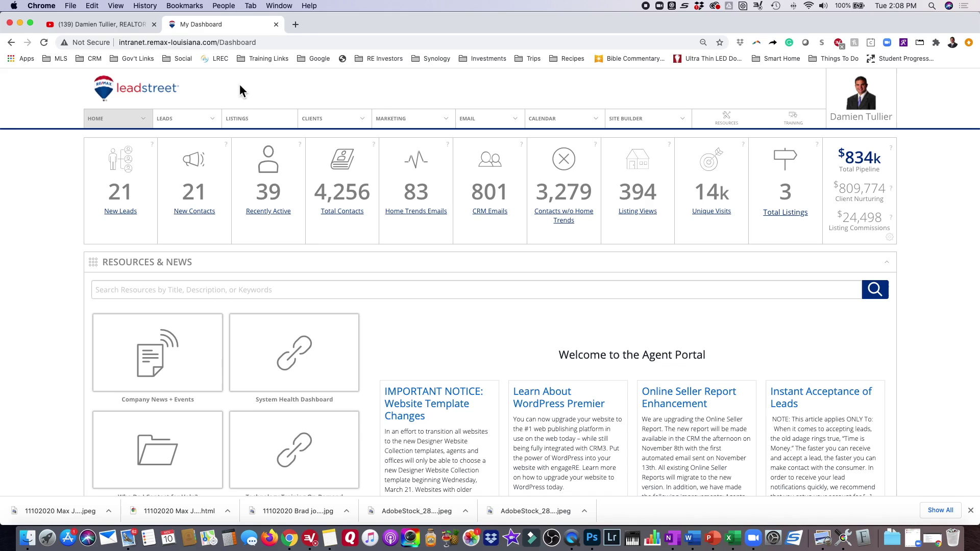
# Open the 'Spray Foam Insulation By Custom Spray Foam of Louisiana' video from the channel's Uploads row.
pyautogui.click(98, 25)
pyautogui.scroll(-3, 608, 291)
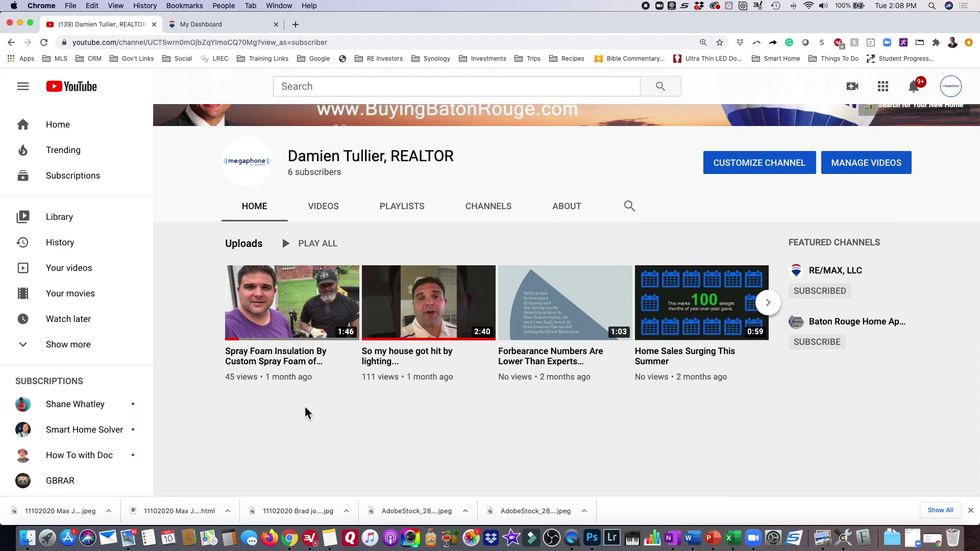
pyautogui.scroll(-2, 280, 408)
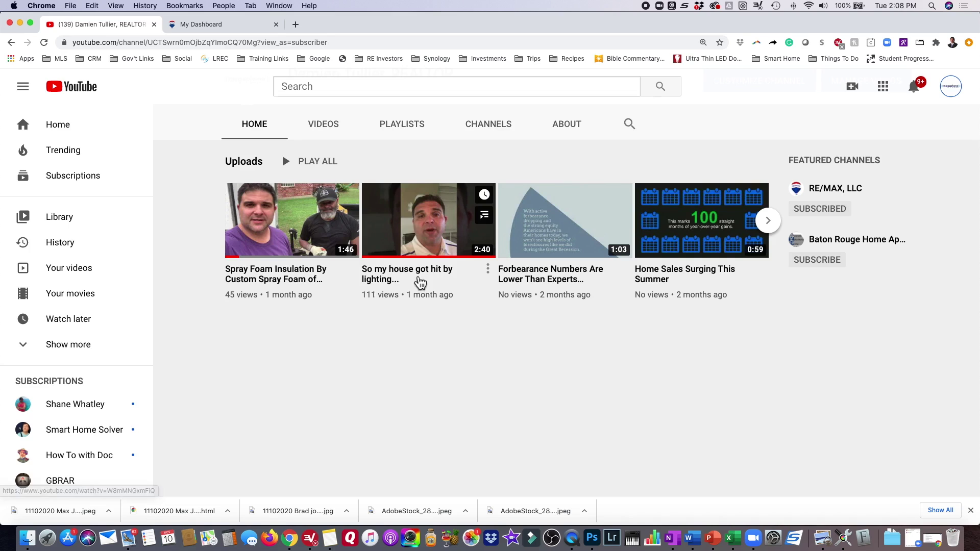
pyautogui.moveTo(427, 302)
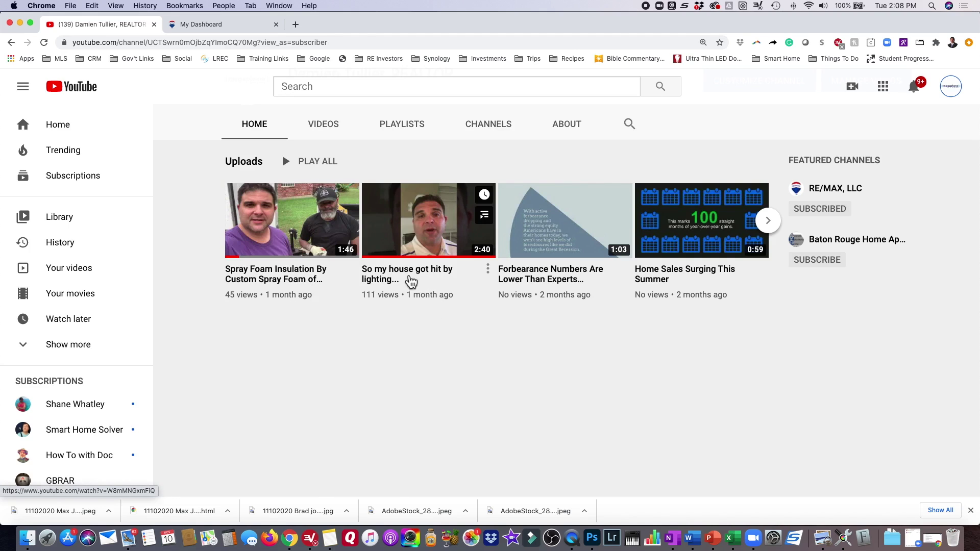
pyautogui.moveTo(407, 356)
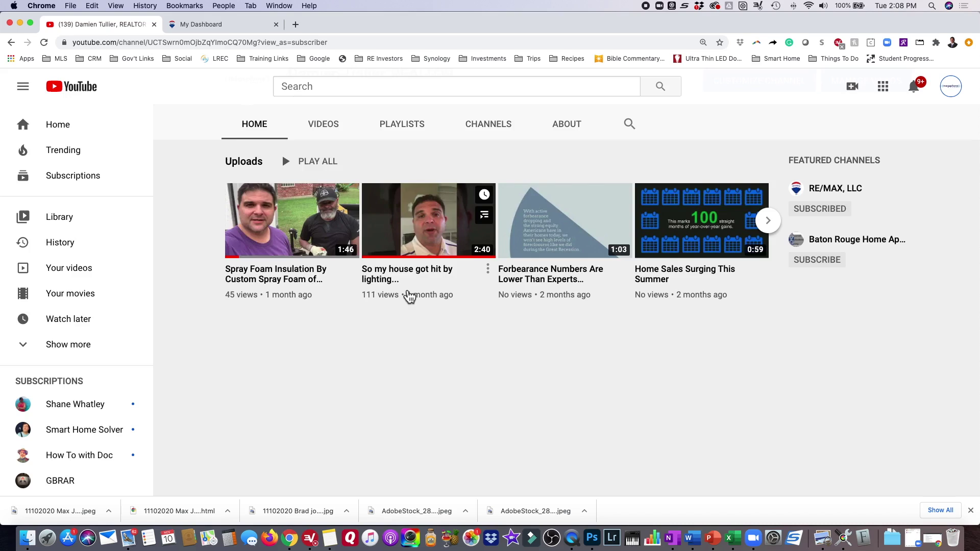
pyautogui.scroll(5, 410, 296)
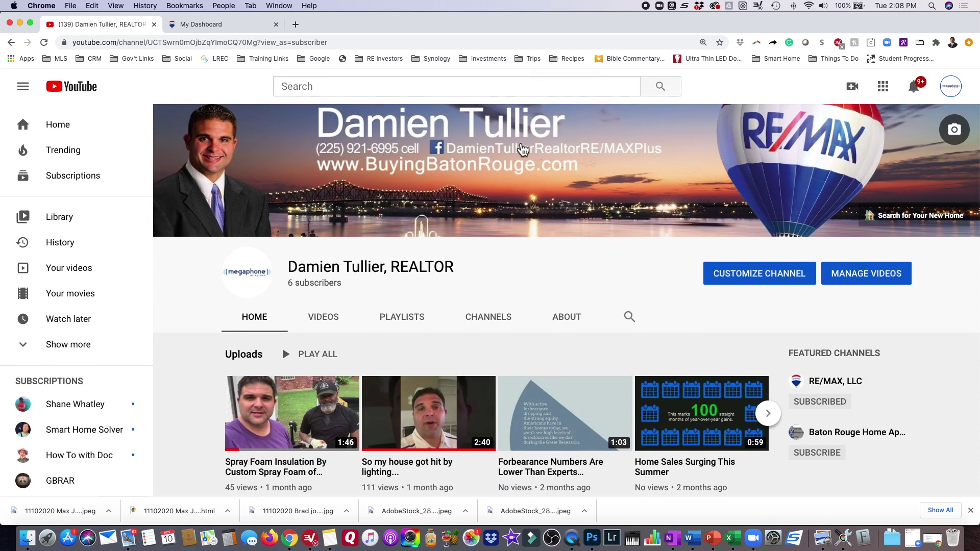
pyautogui.scroll(-3, 378, 233)
pyautogui.scroll(-2, 407, 285)
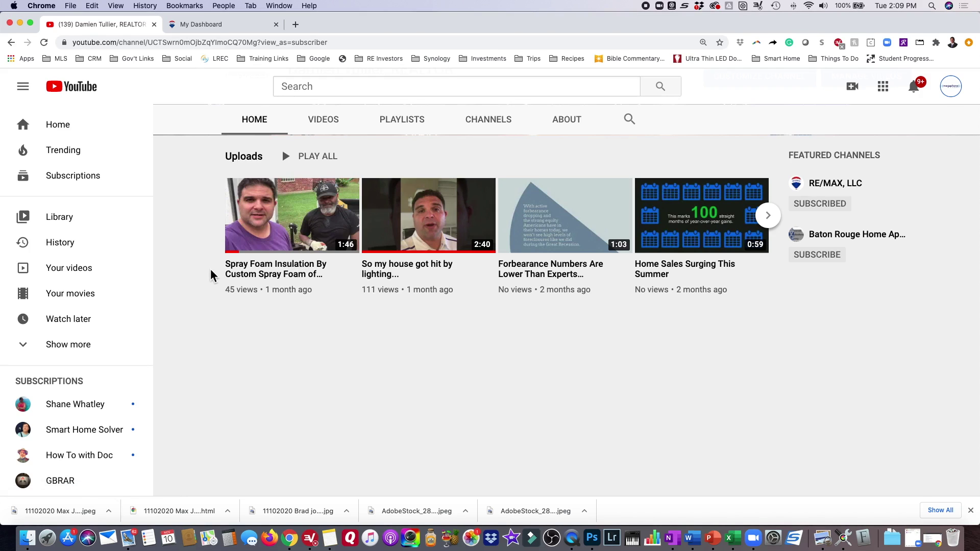
pyautogui.moveTo(292, 413)
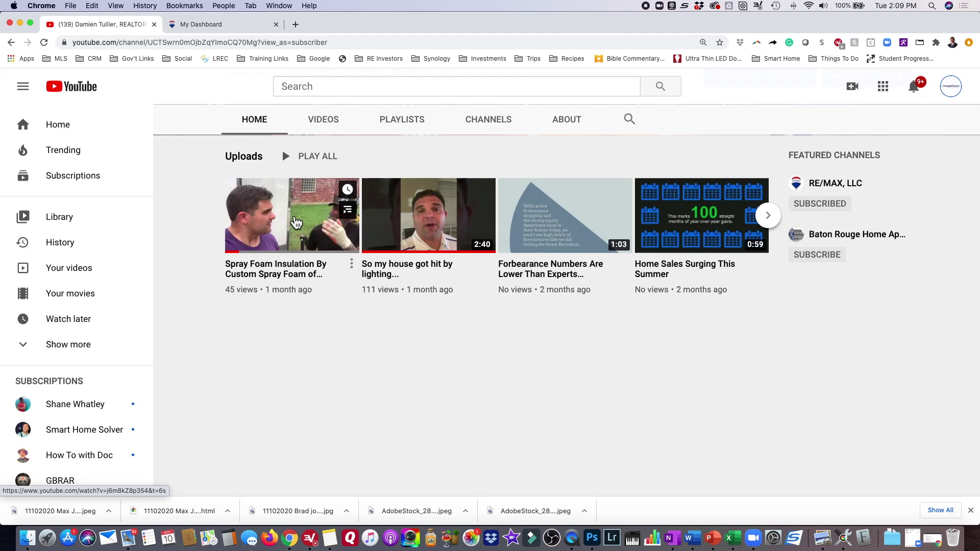
pyautogui.click(296, 222)
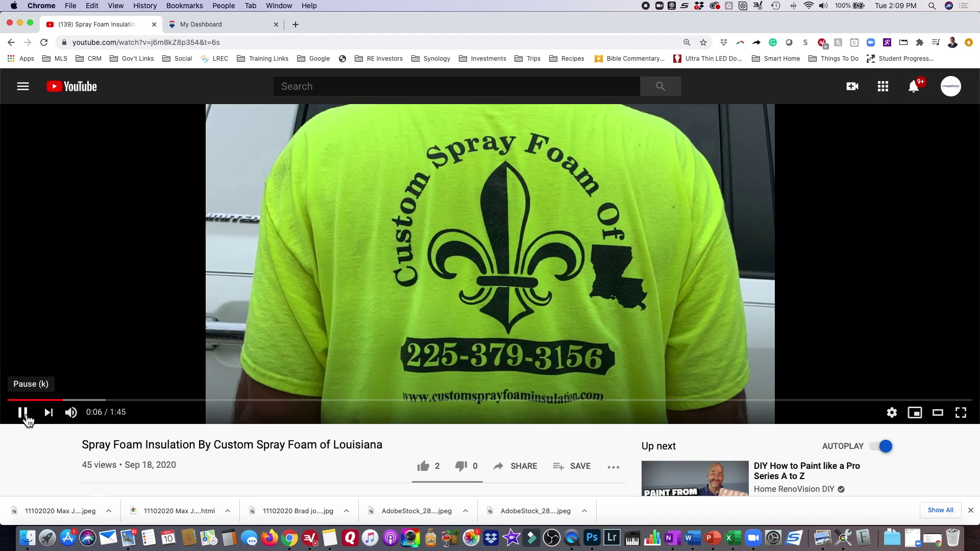
# Pause the spray foam video at the start and view its description.
pyautogui.click(24, 415)
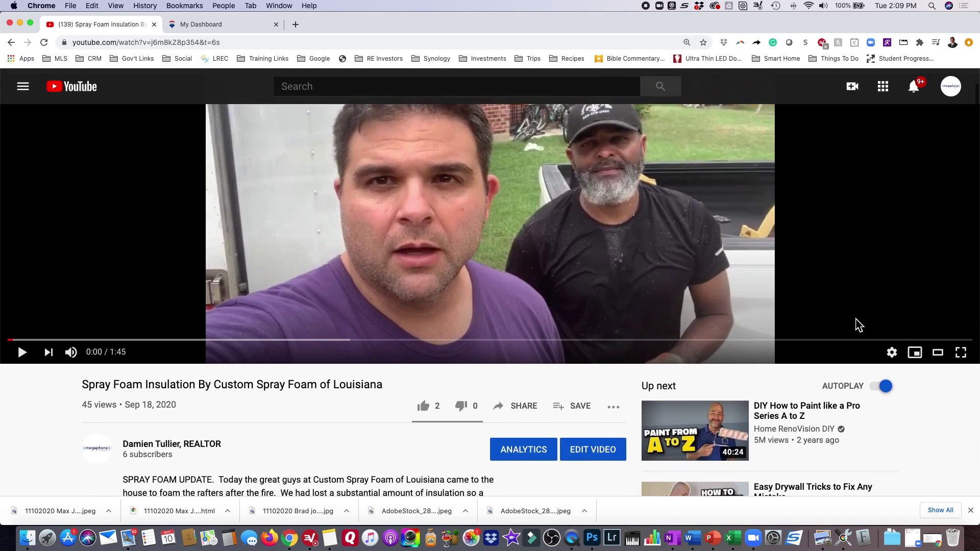
pyautogui.scroll(3, 859, 325)
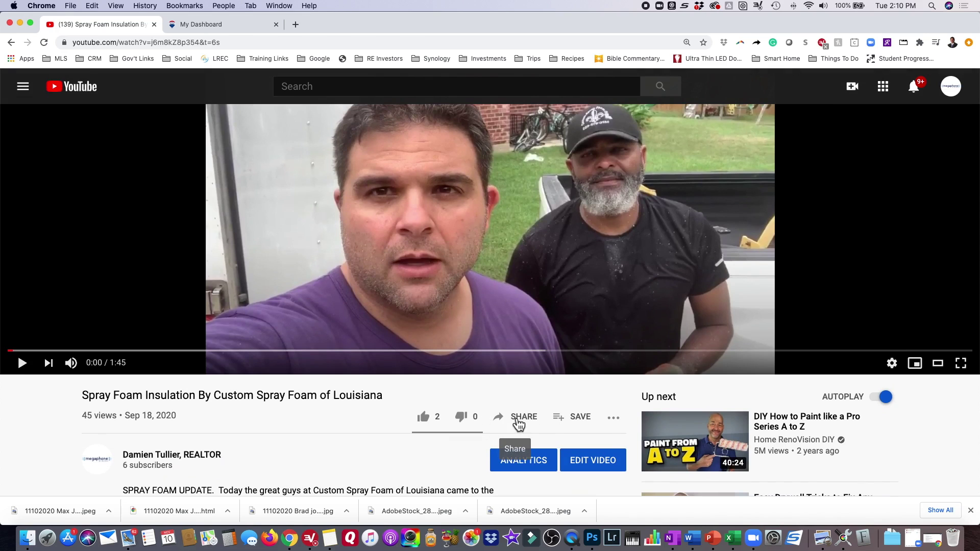
pyautogui.click(521, 424)
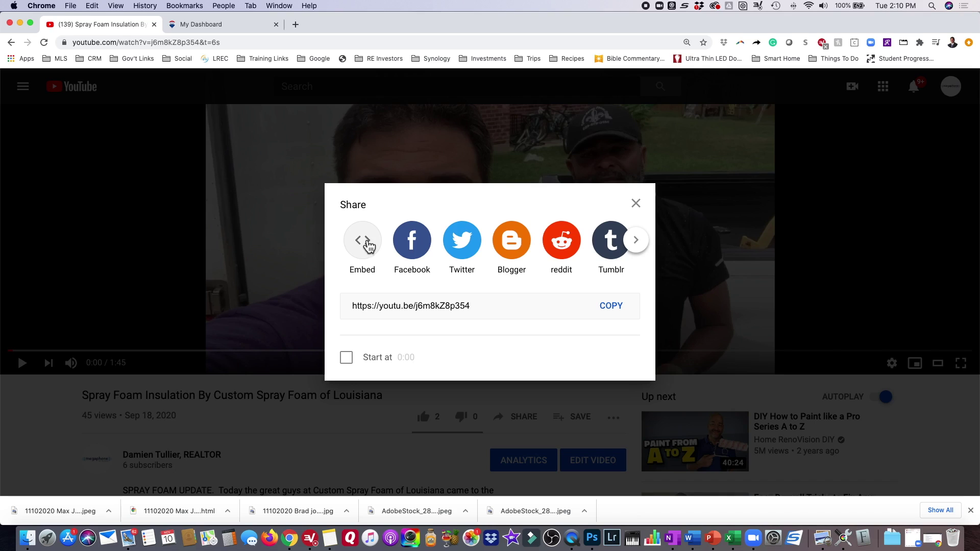
pyautogui.click(369, 247)
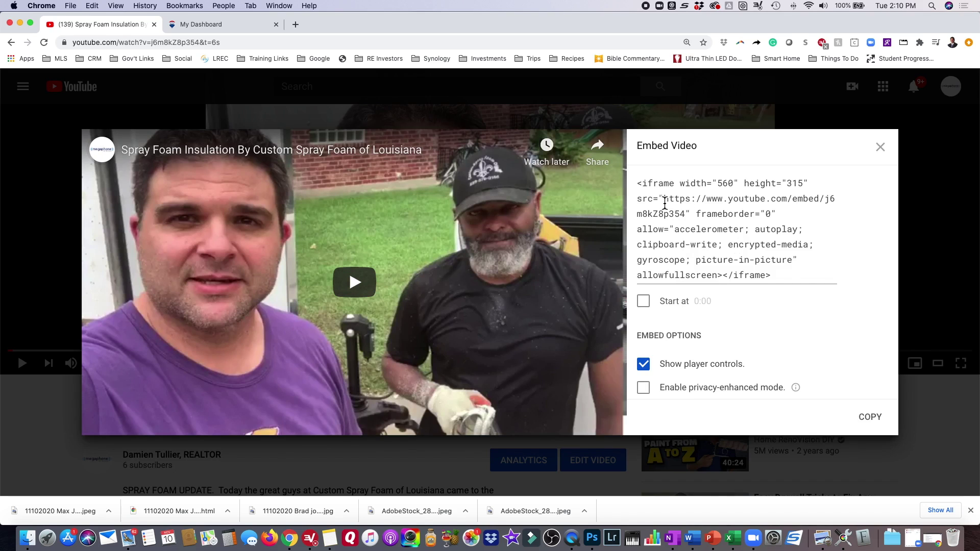
pyautogui.moveTo(664, 199)
pyautogui.mouseDown()
pyautogui.moveTo(707, 204)
pyautogui.moveTo(688, 215)
pyautogui.mouseUp()
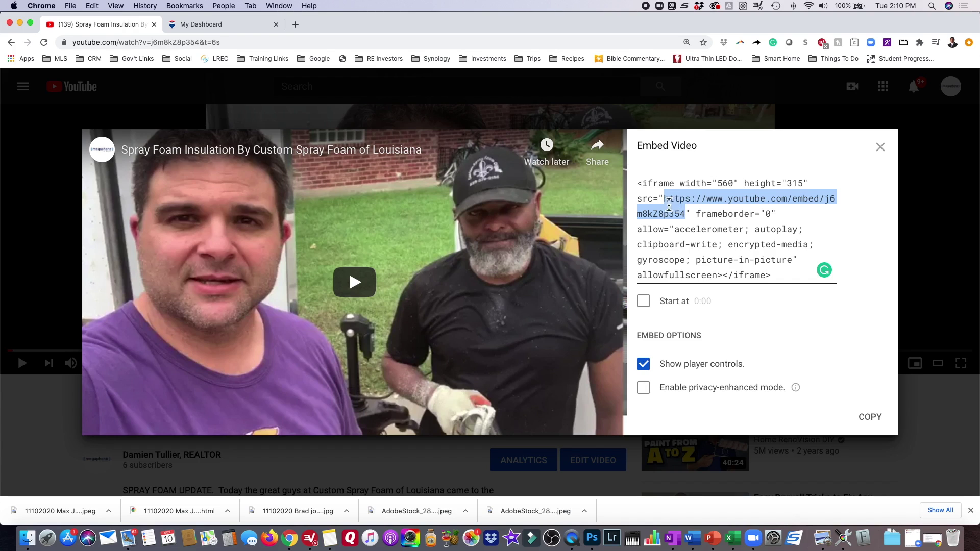
pyautogui.rightClick(674, 208)
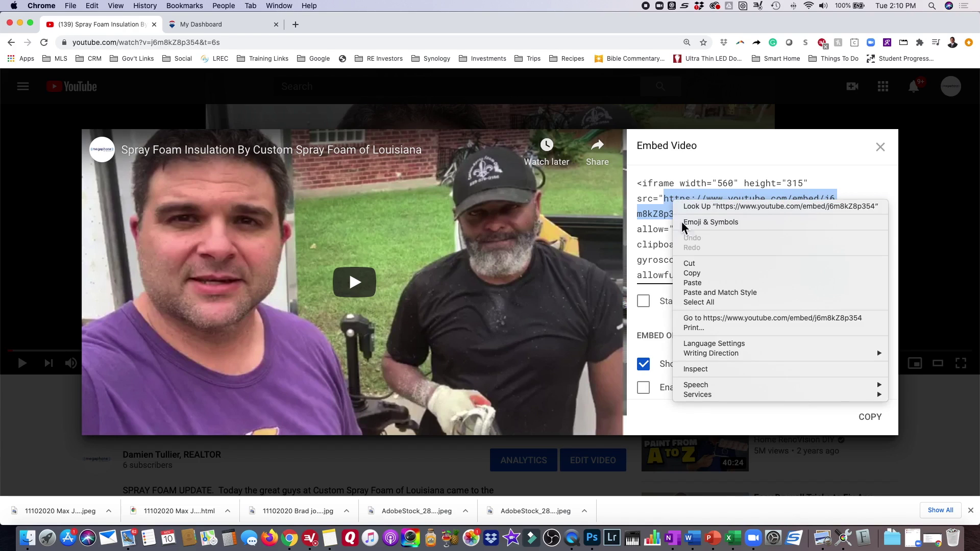
pyautogui.click(692, 274)
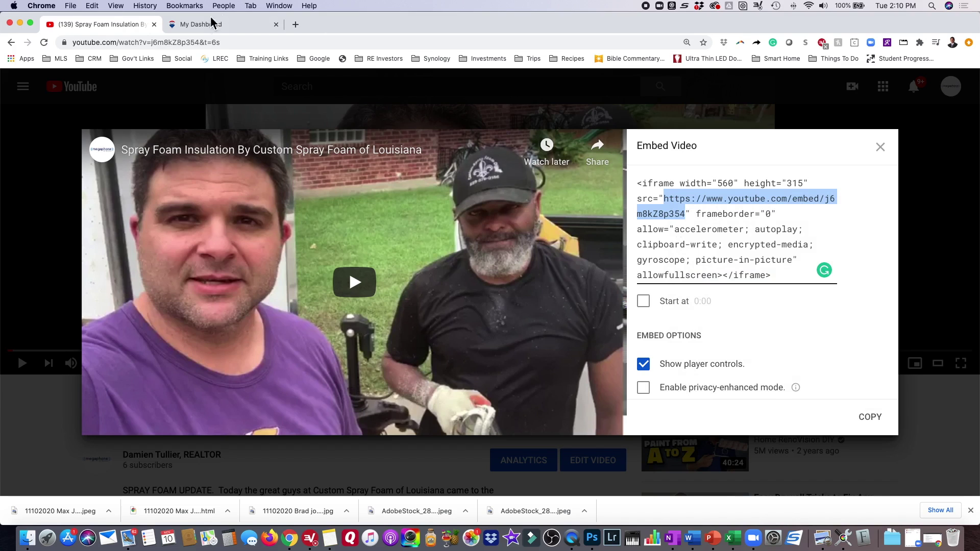
# Start a new interior page named 'Spray Foam Update' and list its layout categories.
pyautogui.click(211, 26)
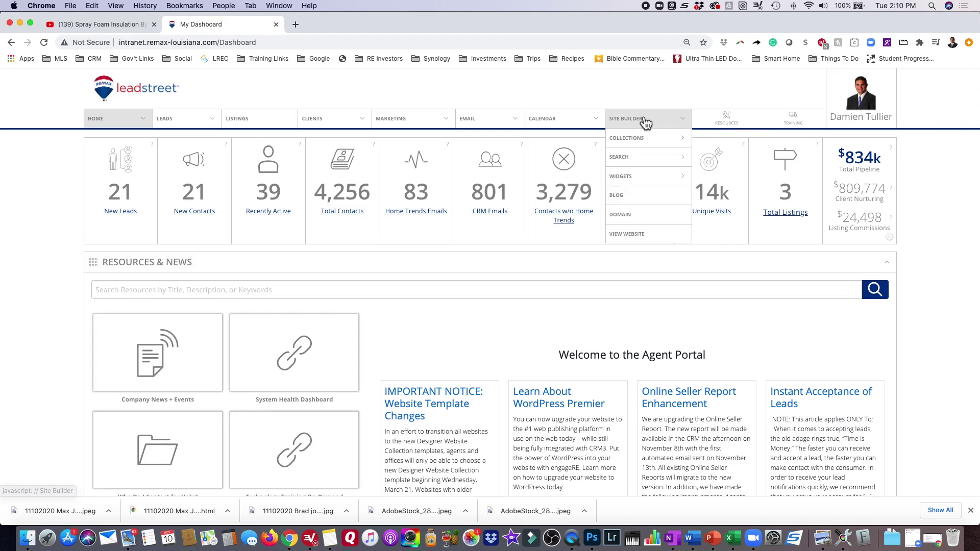
pyautogui.moveTo(635, 119)
pyautogui.moveTo(626, 137)
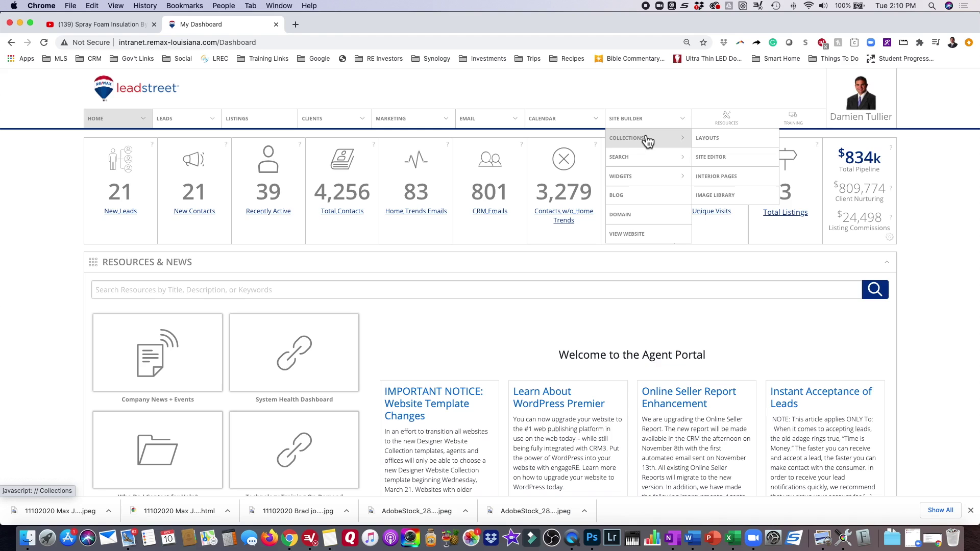
pyautogui.click(719, 177)
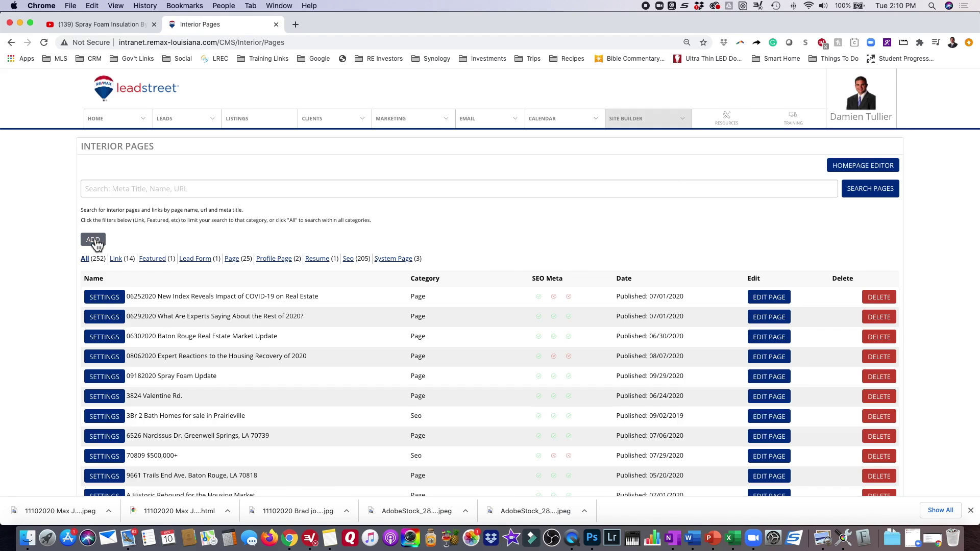
pyautogui.click(94, 240)
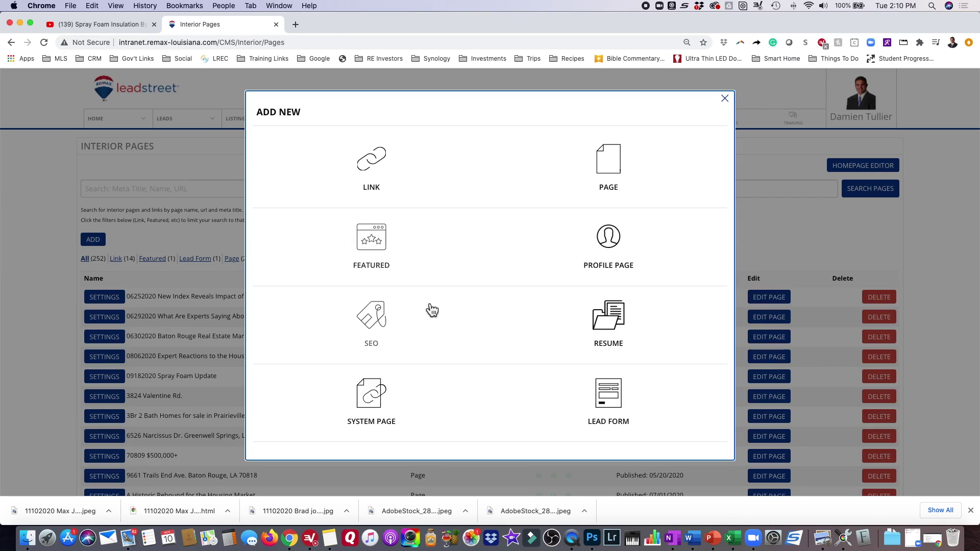
pyautogui.click(619, 166)
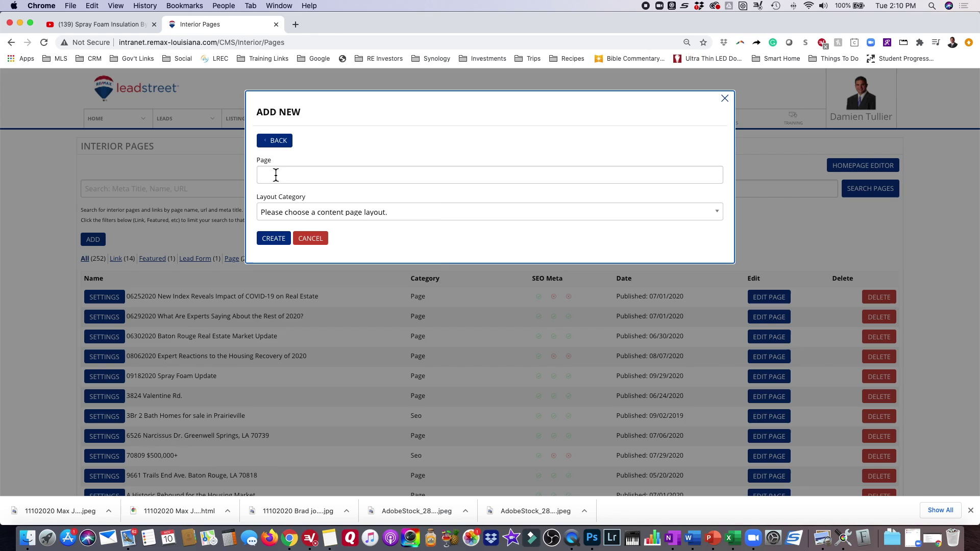
pyautogui.click(276, 176)
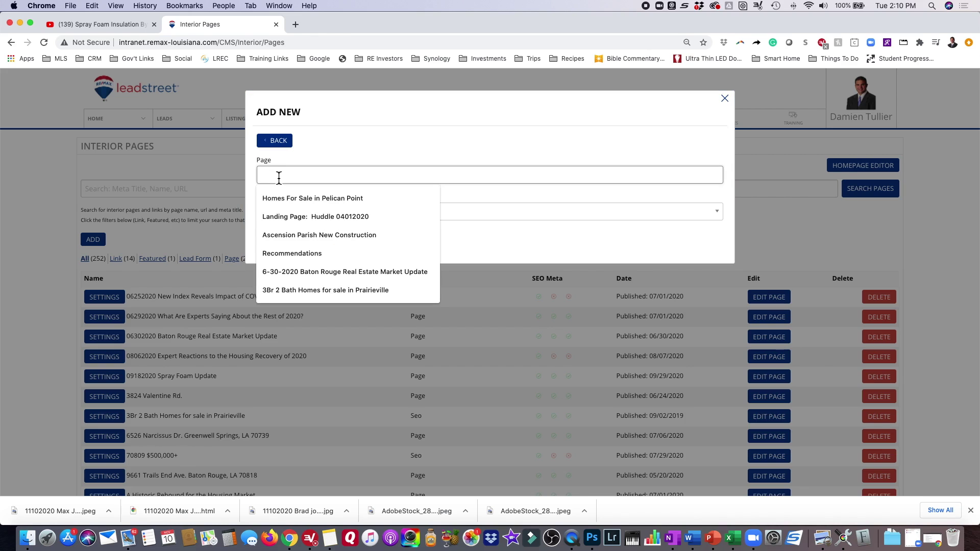
pyautogui.write('Spray Foam Update')
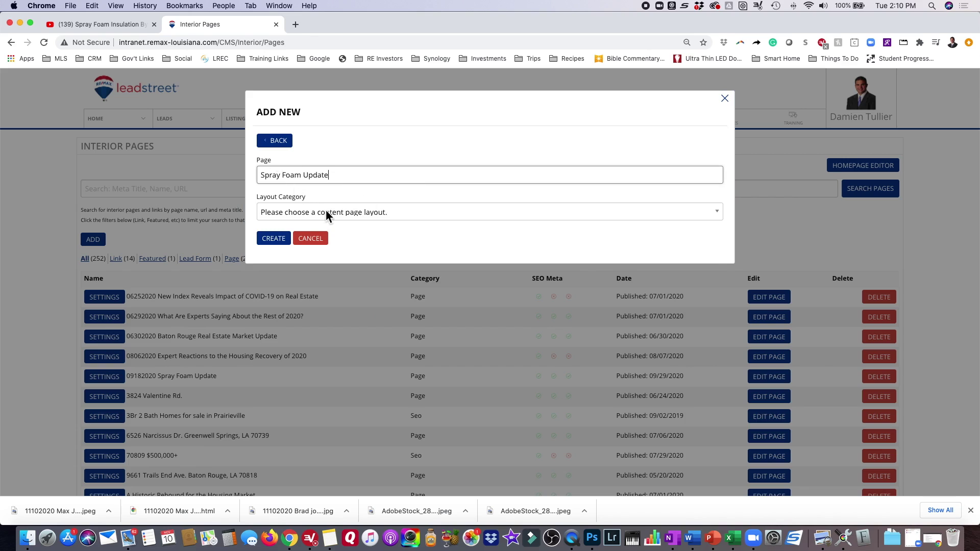
pyautogui.click(326, 212)
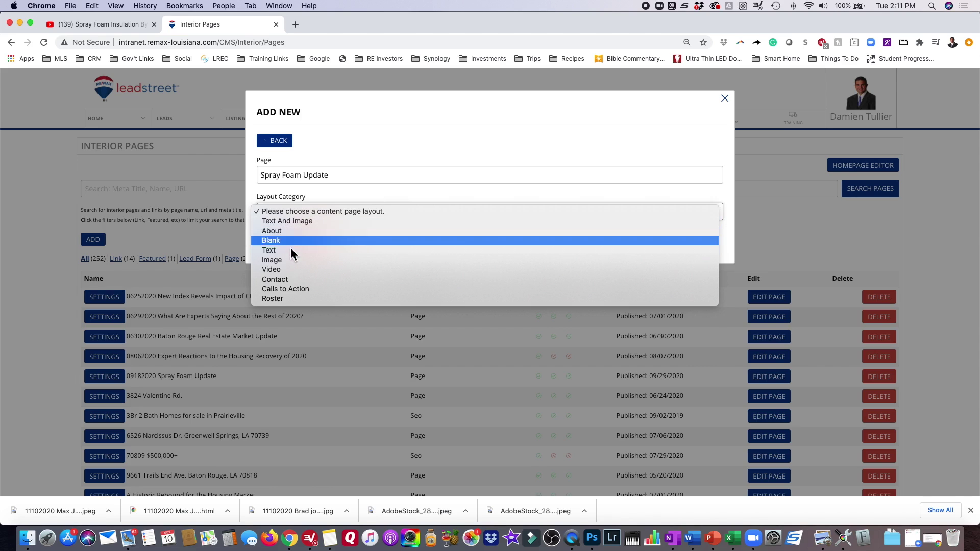
# Create the Spray Foam Update page with the Video category's video-with-text-beside layout.
pyautogui.click(278, 270)
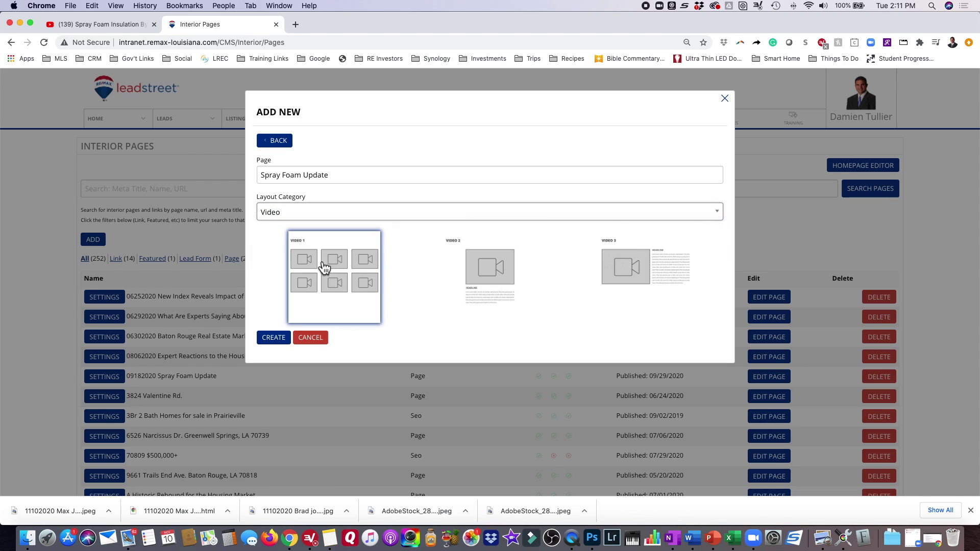
pyautogui.click(654, 275)
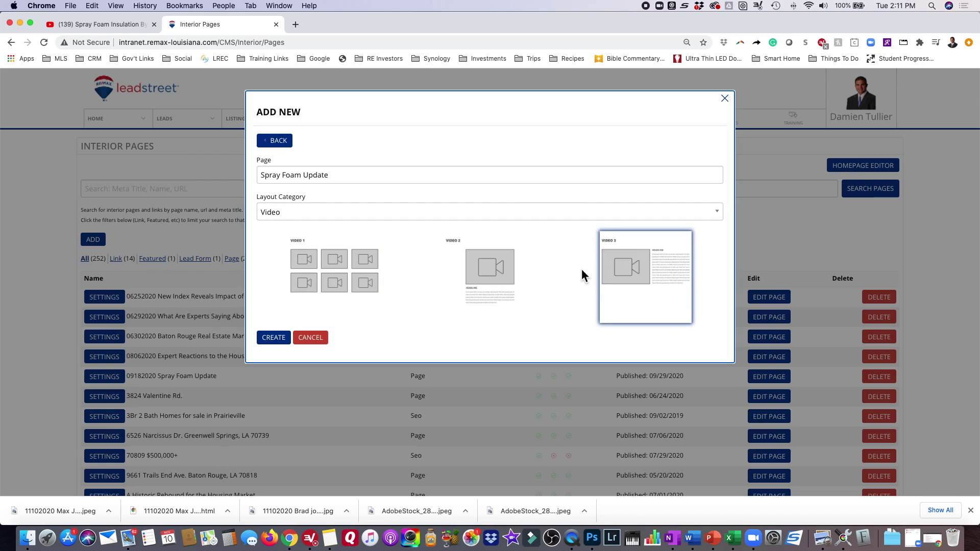
pyautogui.click(291, 338)
pyautogui.click(498, 275)
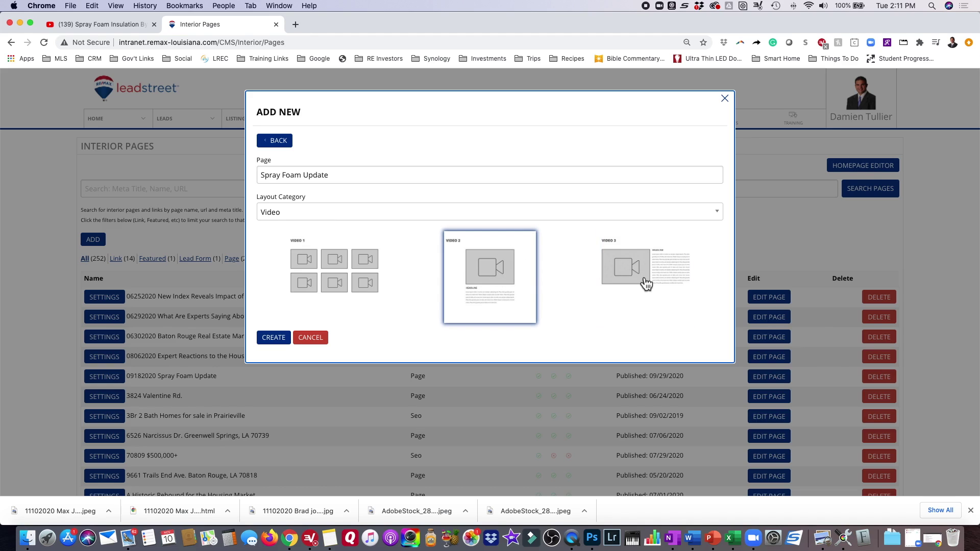
pyautogui.click(633, 263)
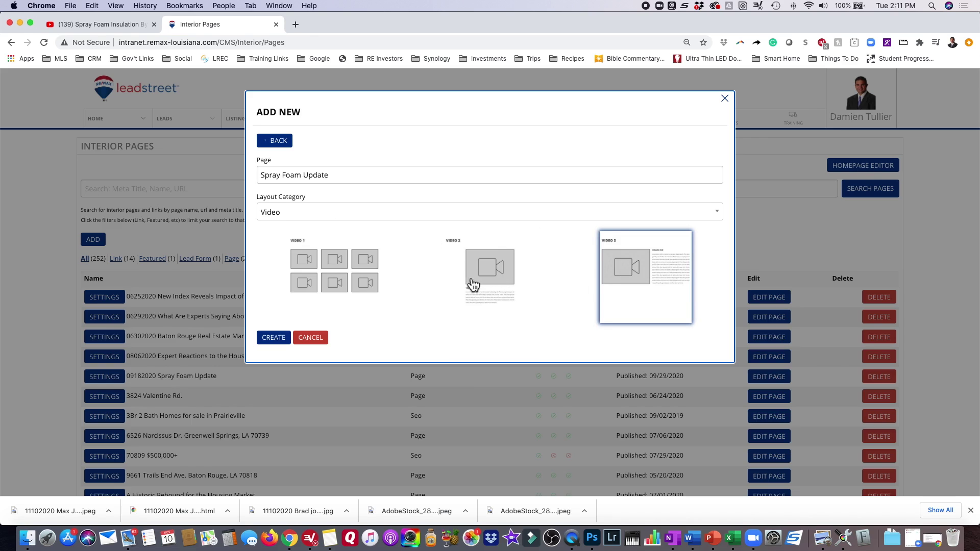
pyautogui.click(311, 273)
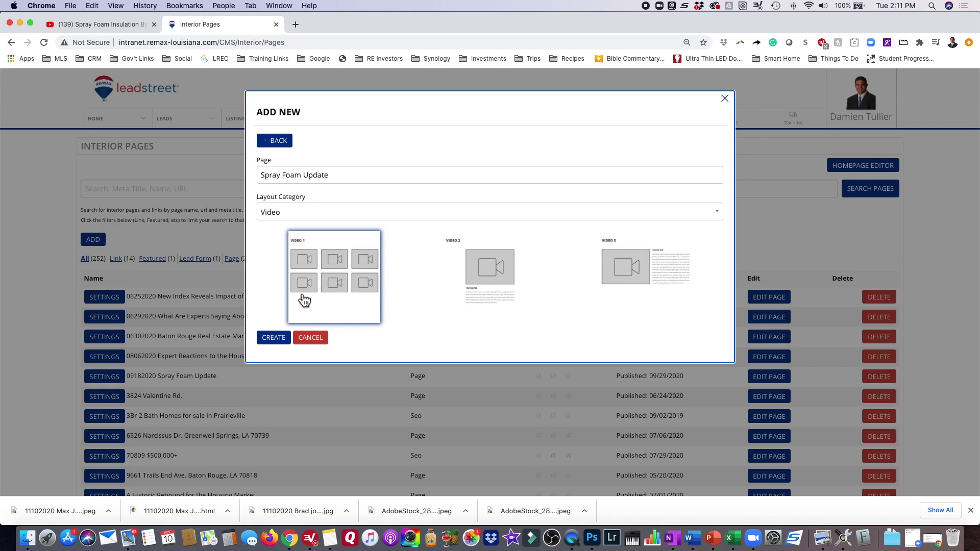
pyautogui.click(668, 266)
pyautogui.click(276, 341)
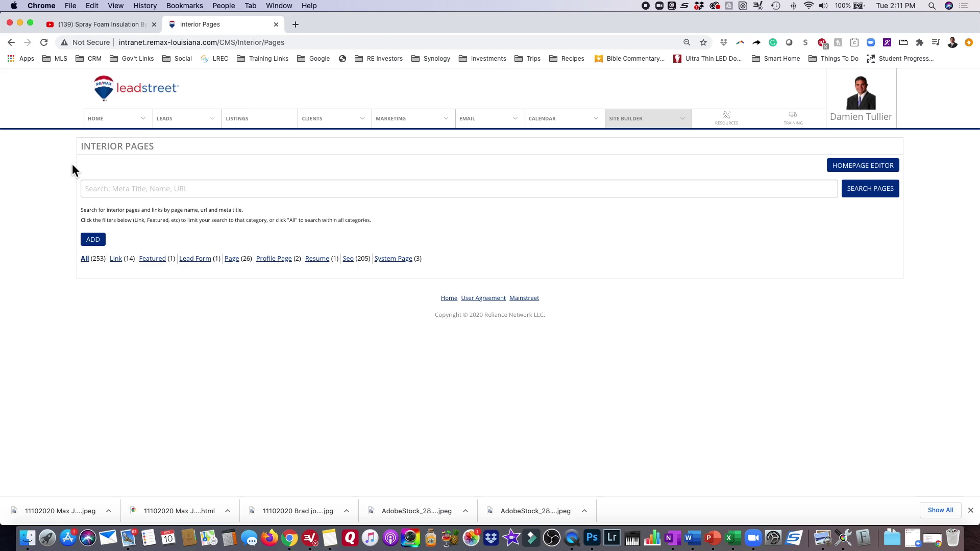
# Search interior pages for 'spray' to list the two Spray Foam Update pages.
pyautogui.click(313, 191)
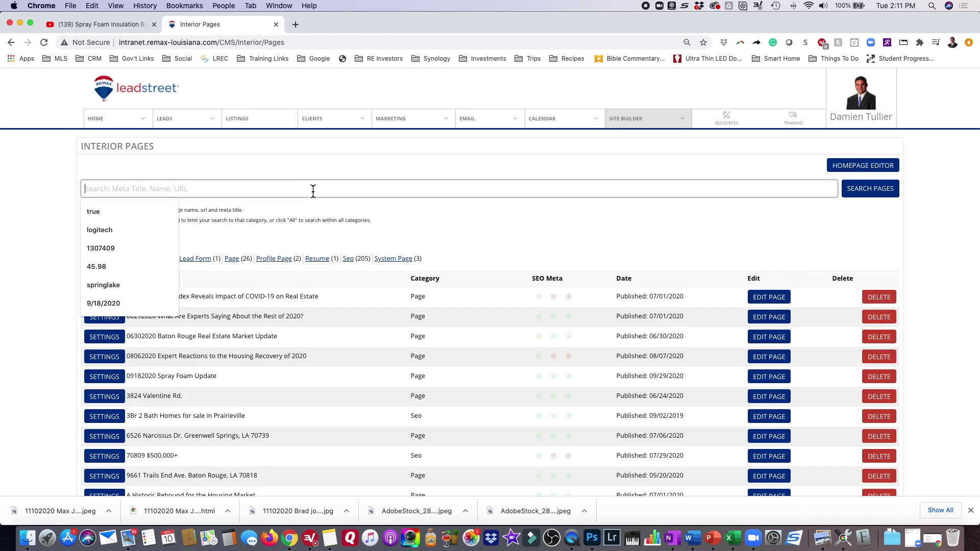
pyautogui.write('spr')
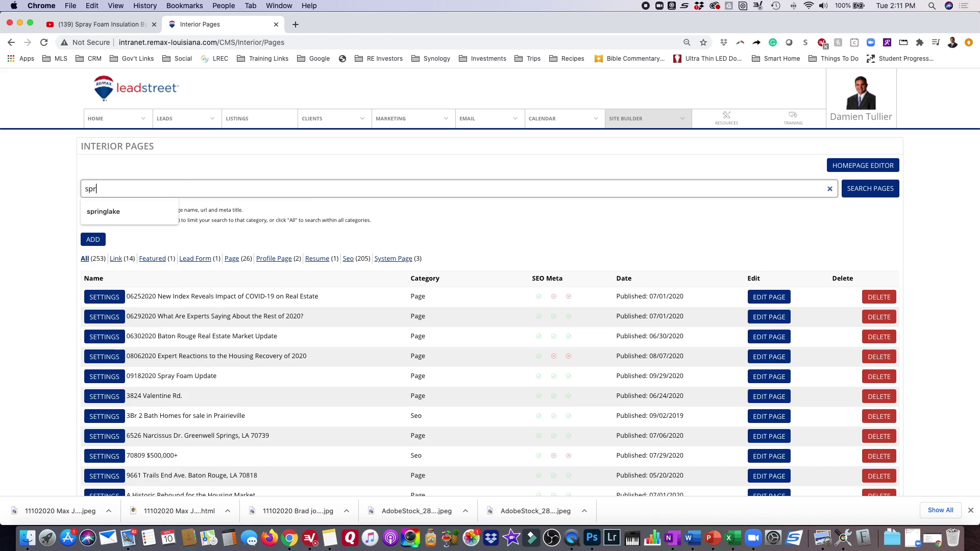
pyautogui.write('ay')
pyautogui.click(873, 193)
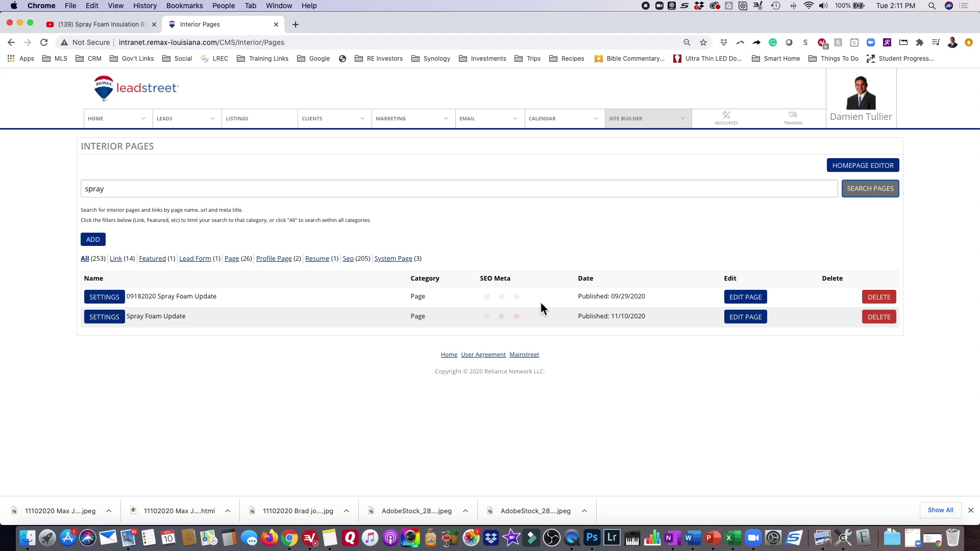
pyautogui.click(752, 303)
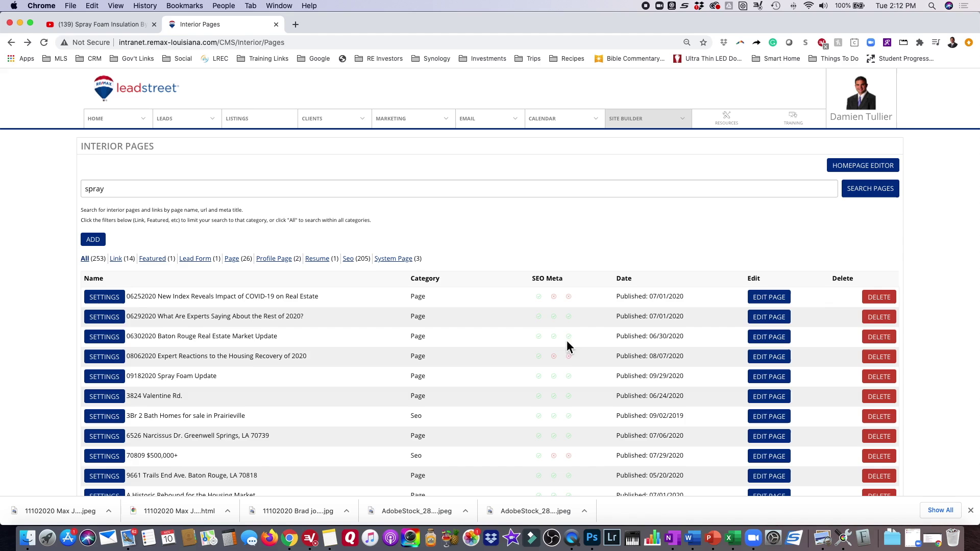
pyautogui.click(449, 194)
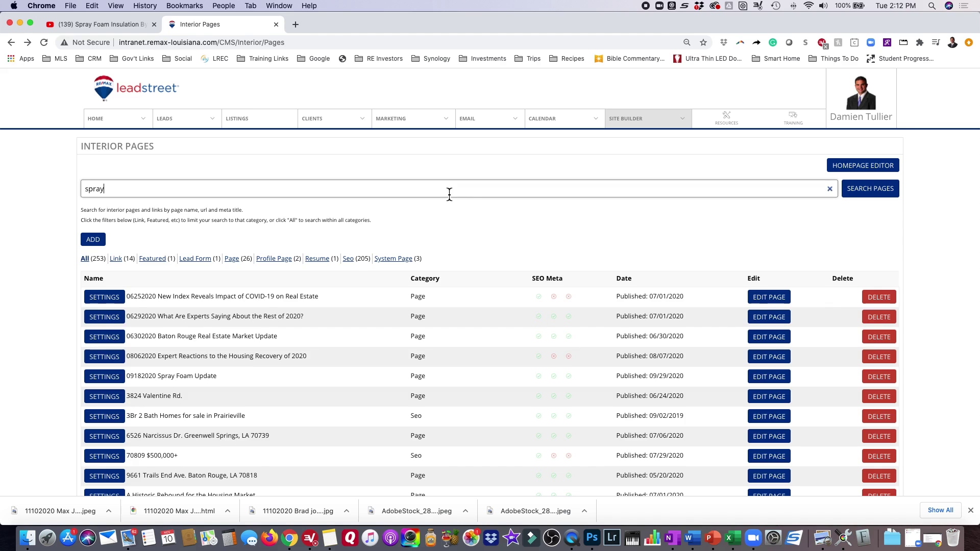
pyautogui.click(874, 193)
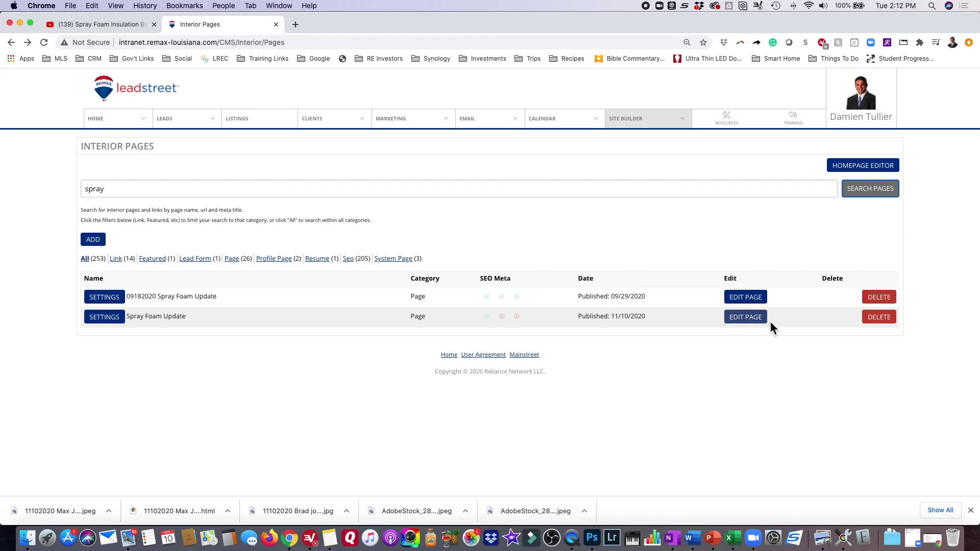
# Rename the page 'Spray Foam Update: Baton Rouge Spray Foam Insulation', fixing the 'Inuslation' typo.
pyautogui.click(105, 317)
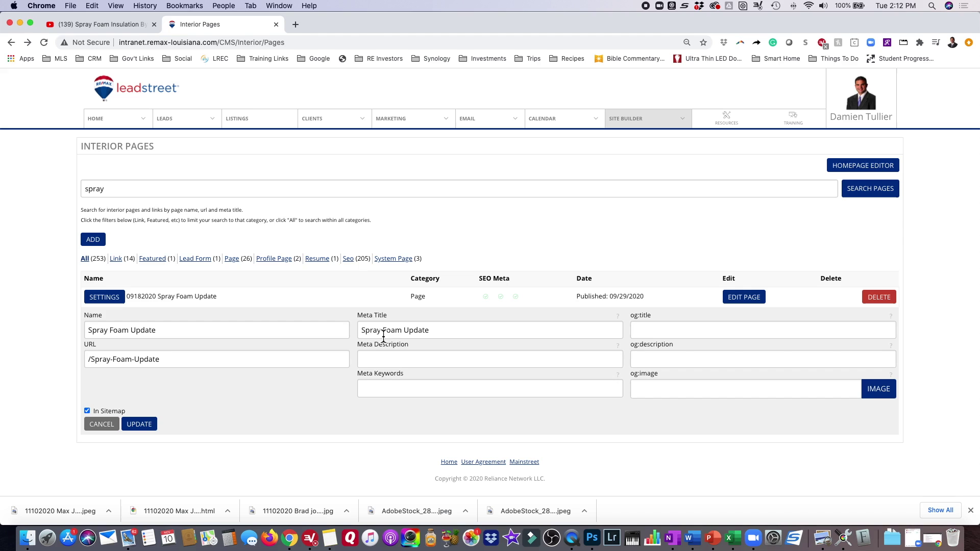
pyautogui.moveTo(154, 331); pyautogui.dragTo(86, 331)
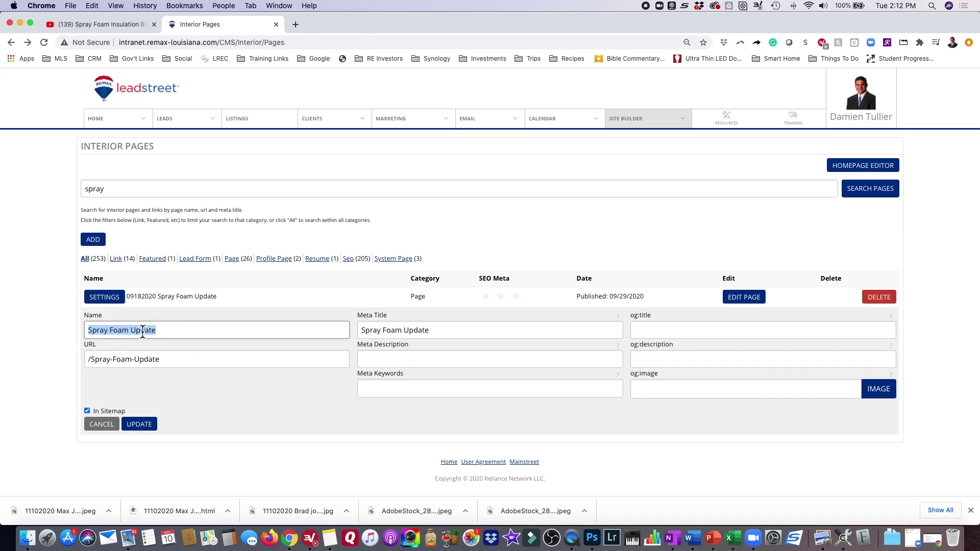
pyautogui.click(169, 334)
pyautogui.write(': Baton R')
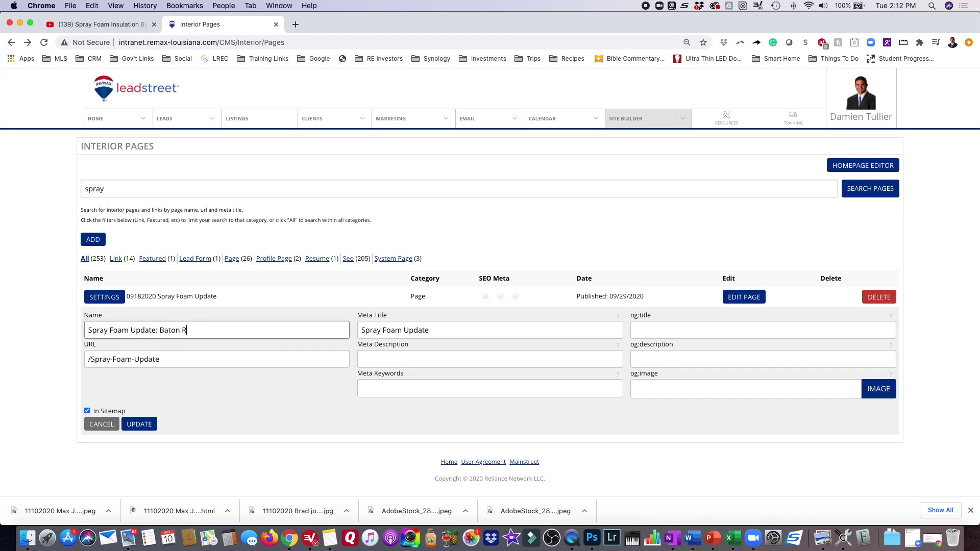
pyautogui.write('ouge Spray Foam In')
pyautogui.write('uslation')
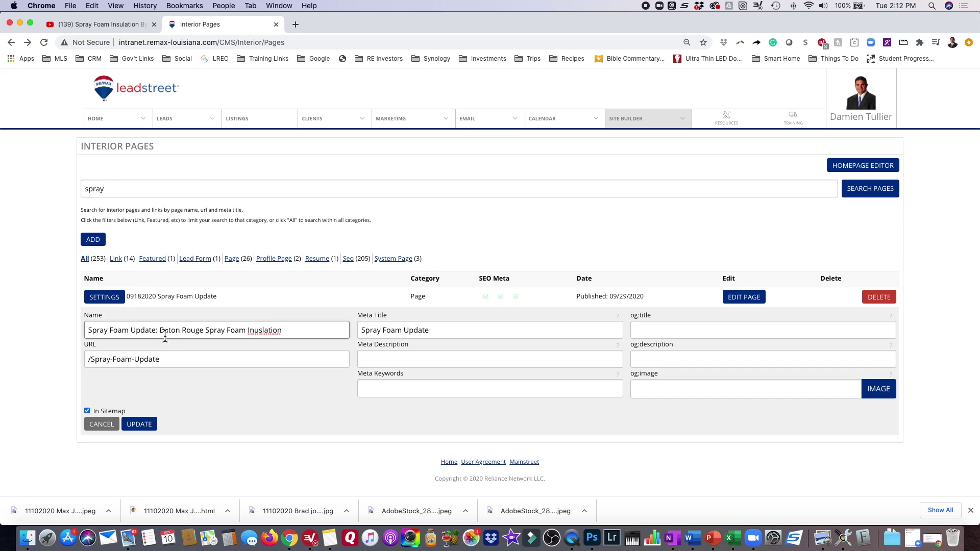
pyautogui.moveTo(160, 331); pyautogui.dragTo(321, 338)
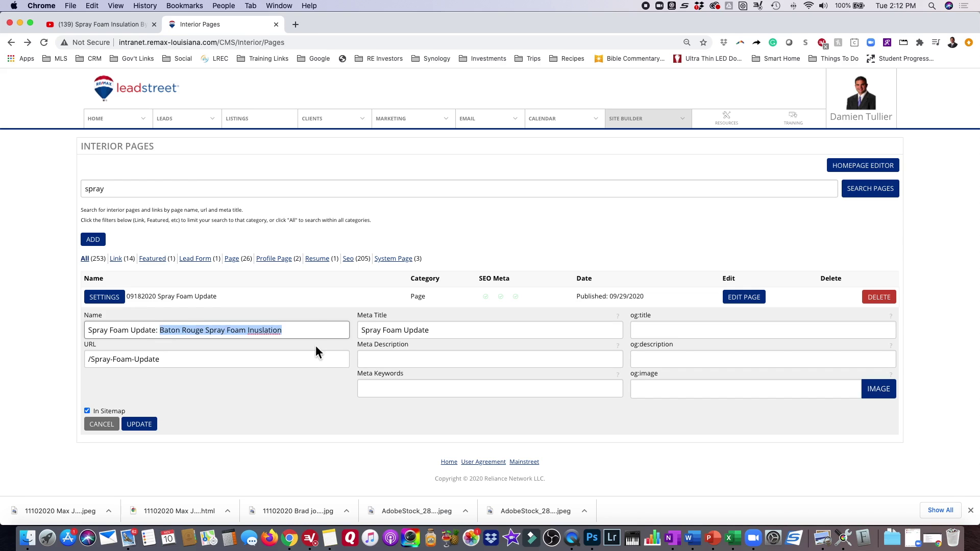
pyautogui.click(277, 337)
pyautogui.rightClick(258, 330)
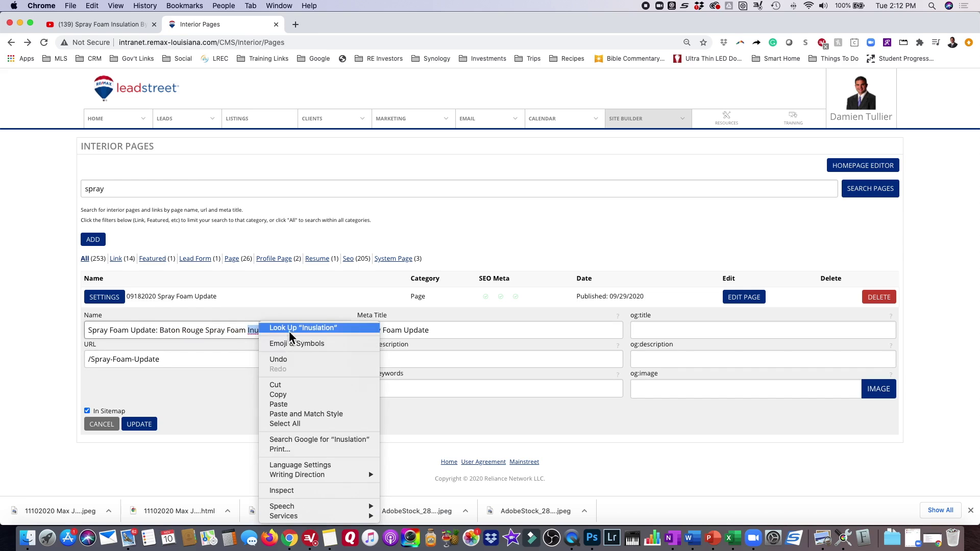
pyautogui.press('Escape')
pyautogui.write('In')
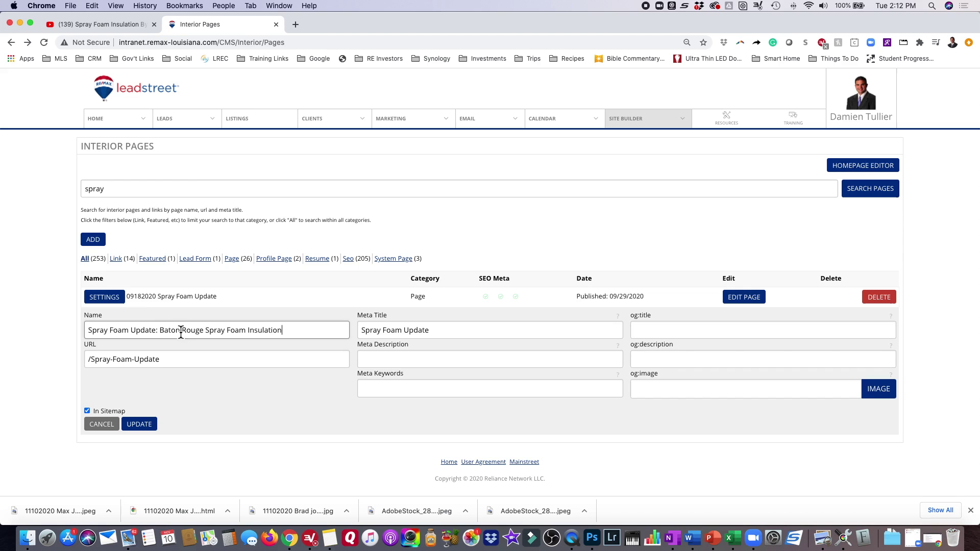
# Fill meta title, description and keywords with 'Baton Rouge Spray Foam Insulation' and save.
pyautogui.moveTo(160, 331); pyautogui.dragTo(292, 337)
pyautogui.press('super+c')
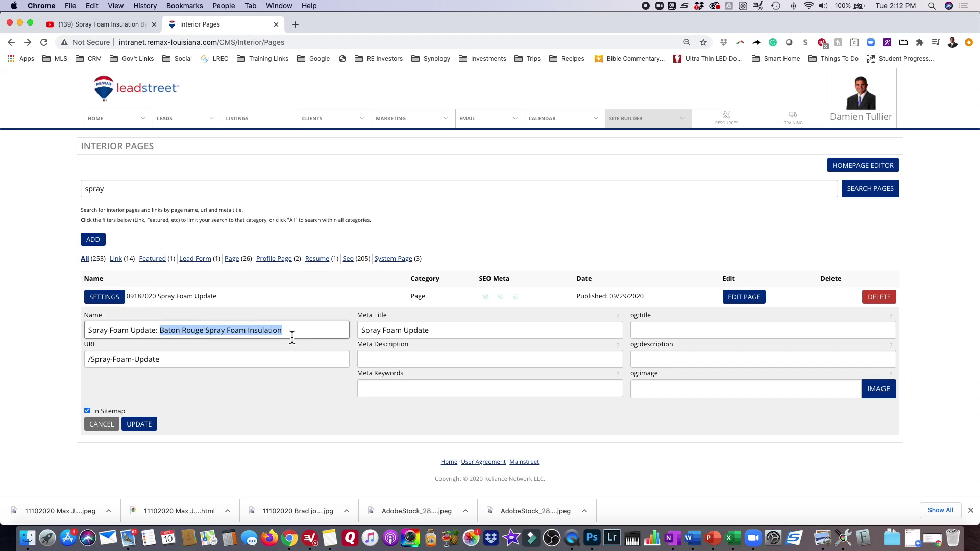
pyautogui.tripleClick(438, 332)
pyautogui.press('super+v')
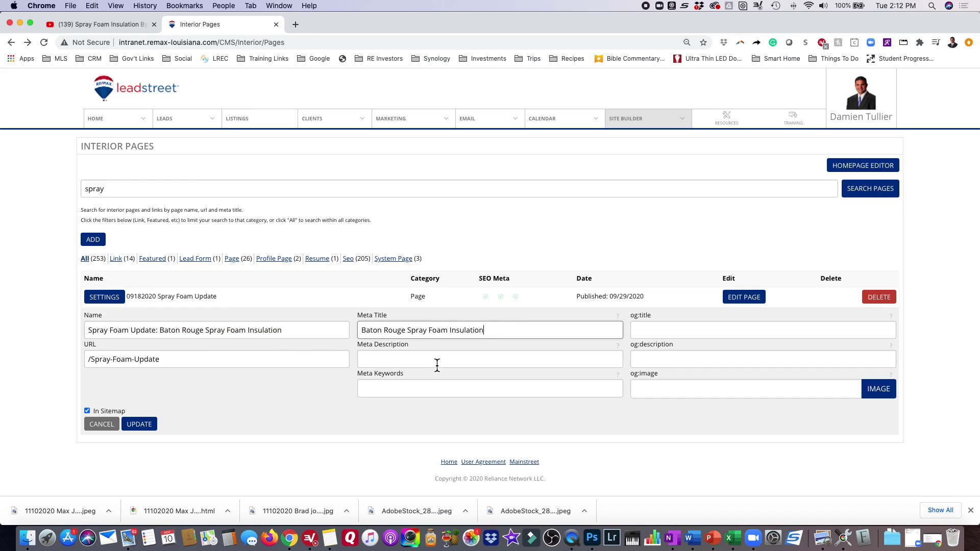
pyautogui.click(438, 363)
pyautogui.press('super+v')
pyautogui.click(442, 390)
pyautogui.press('super+v')
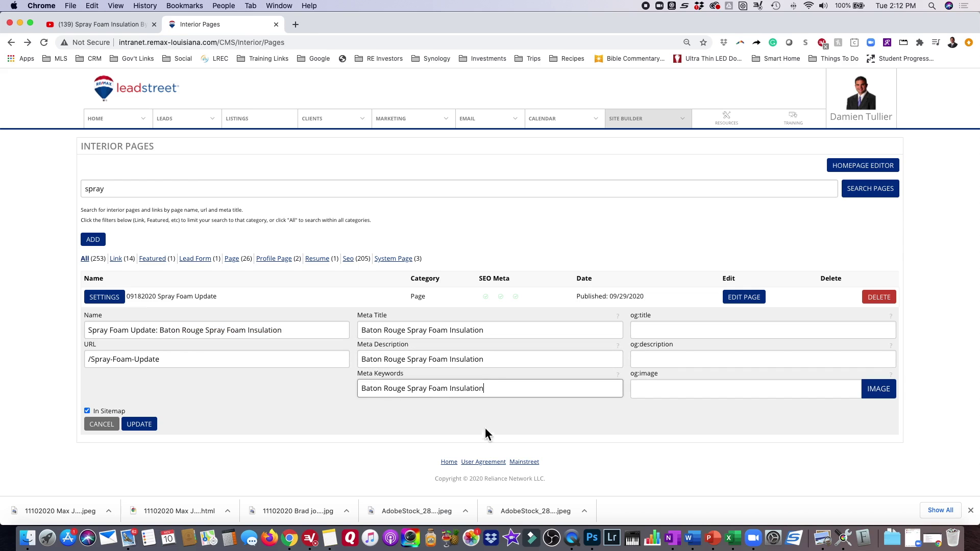
pyautogui.click(146, 425)
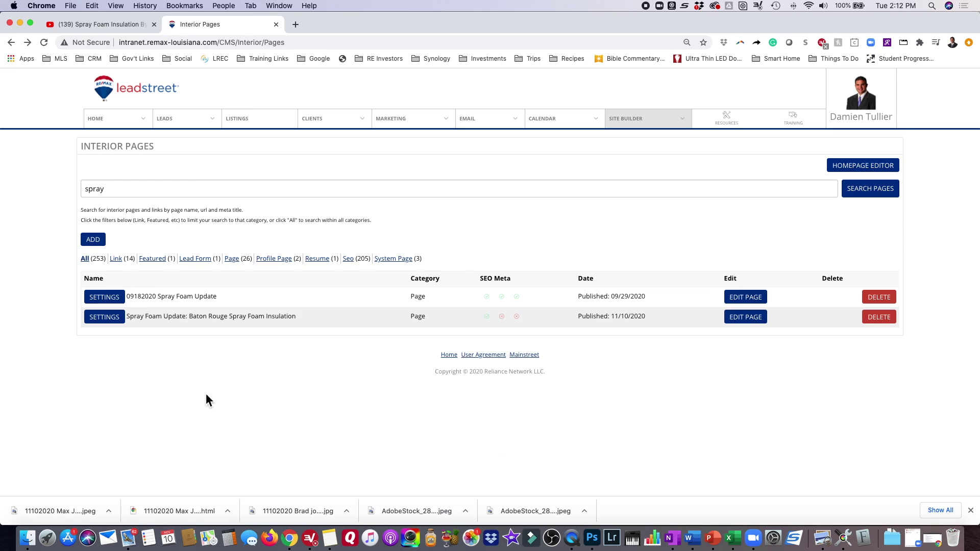
# Set the page's Headline h1 to 'Baton Rouge Spray Foam Insulation'.
pyautogui.click(749, 320)
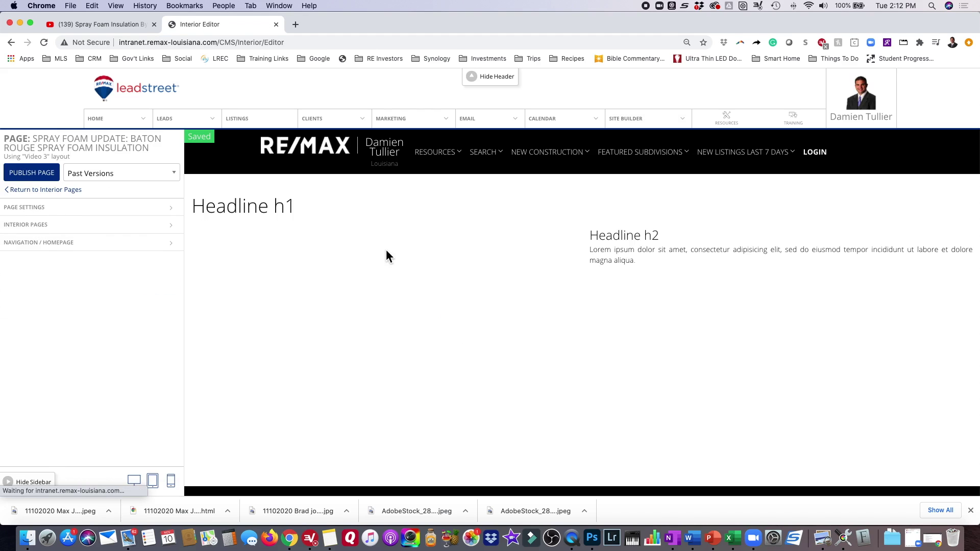
pyautogui.click(33, 225)
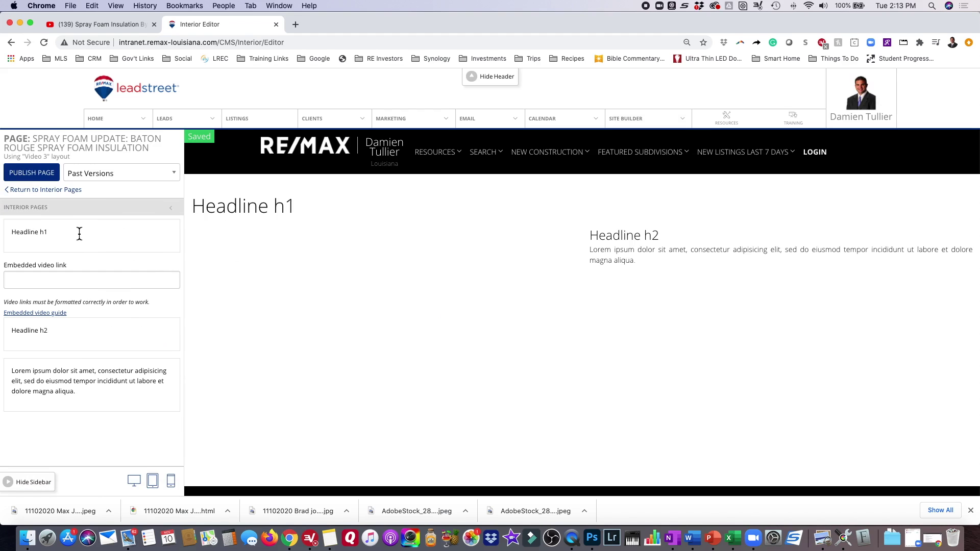
pyautogui.tripleClick(45, 237)
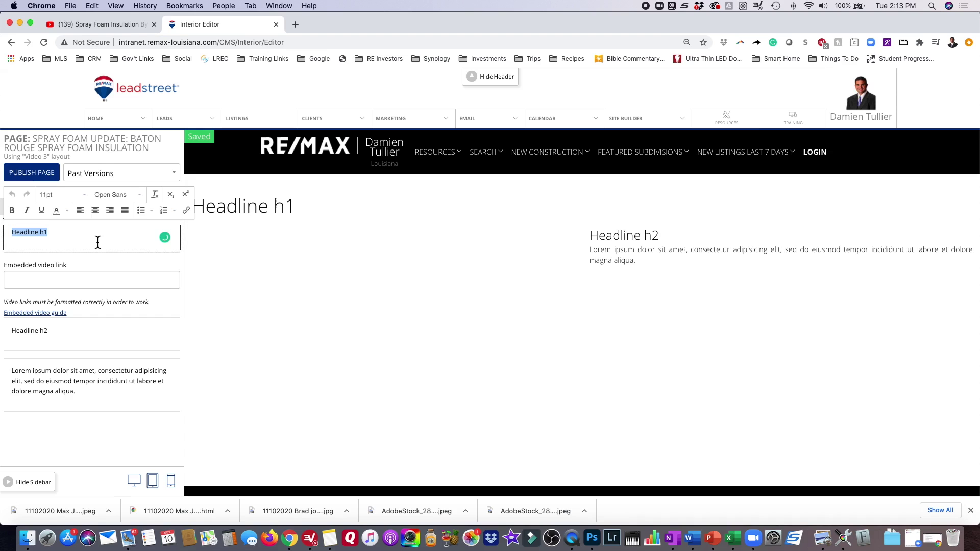
pyautogui.press('super+v')
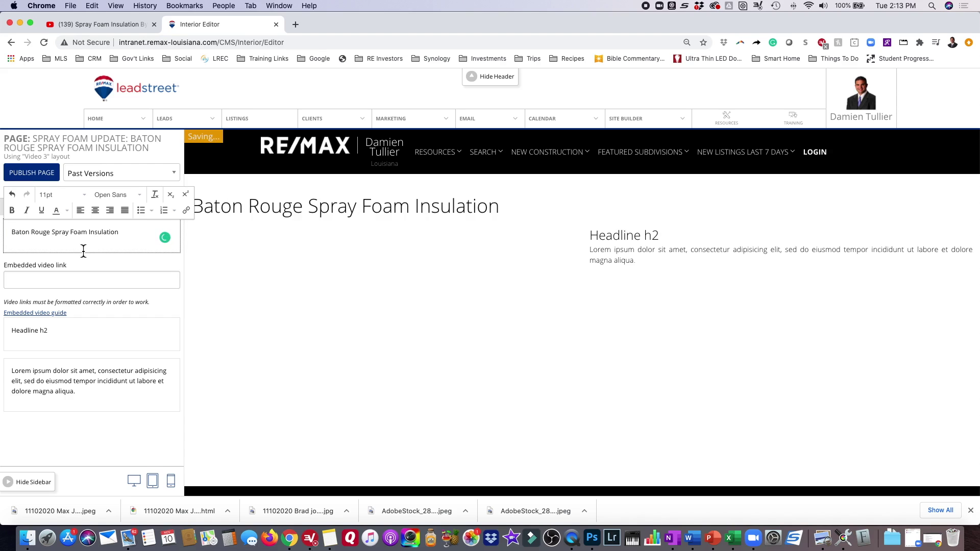
# Paste the YouTube embed URL into the Embedded video link field and check the link format examples.
pyautogui.click(67, 276)
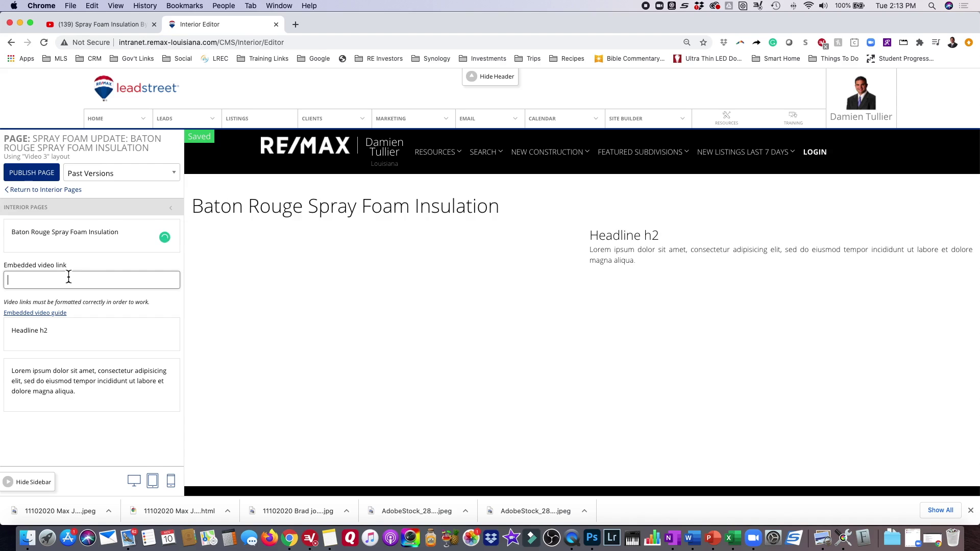
pyautogui.click(125, 25)
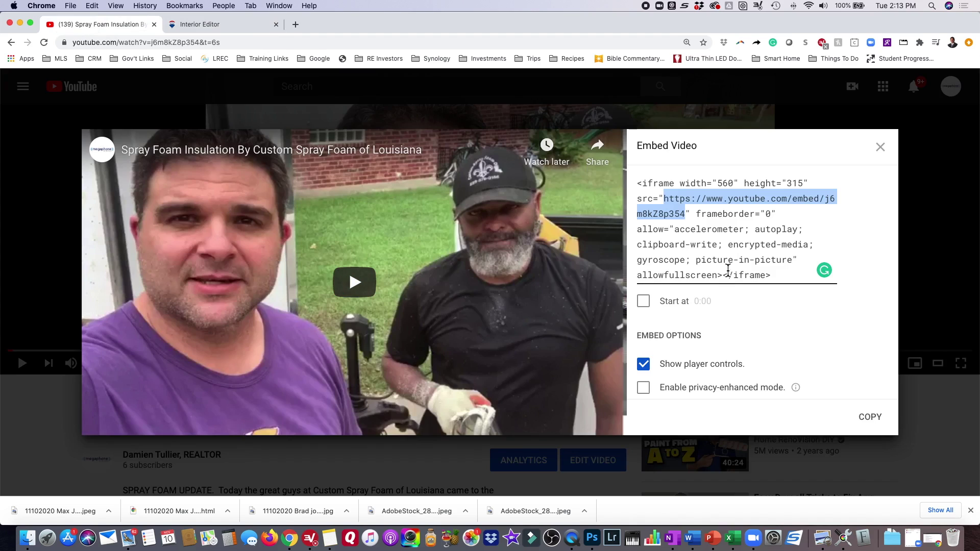
pyautogui.rightClick(718, 199)
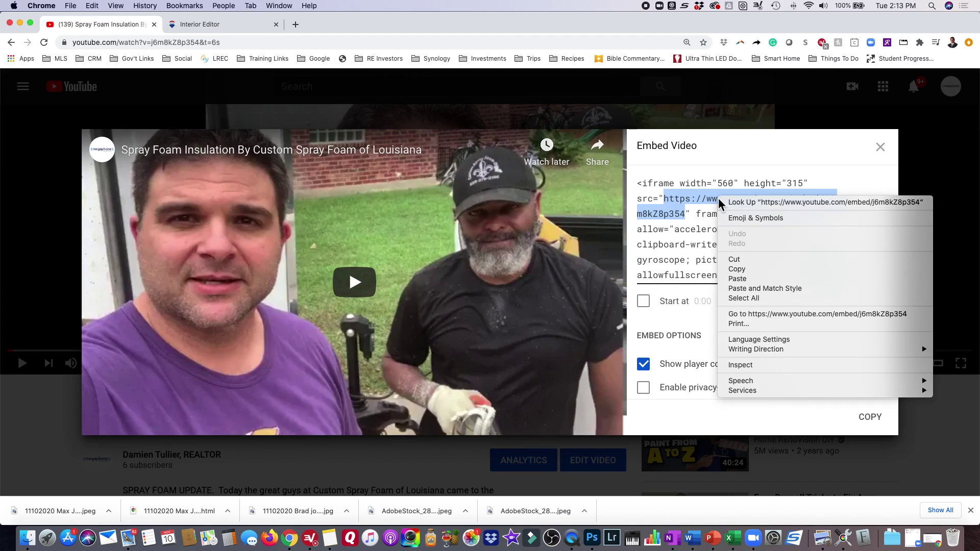
pyautogui.click(745, 269)
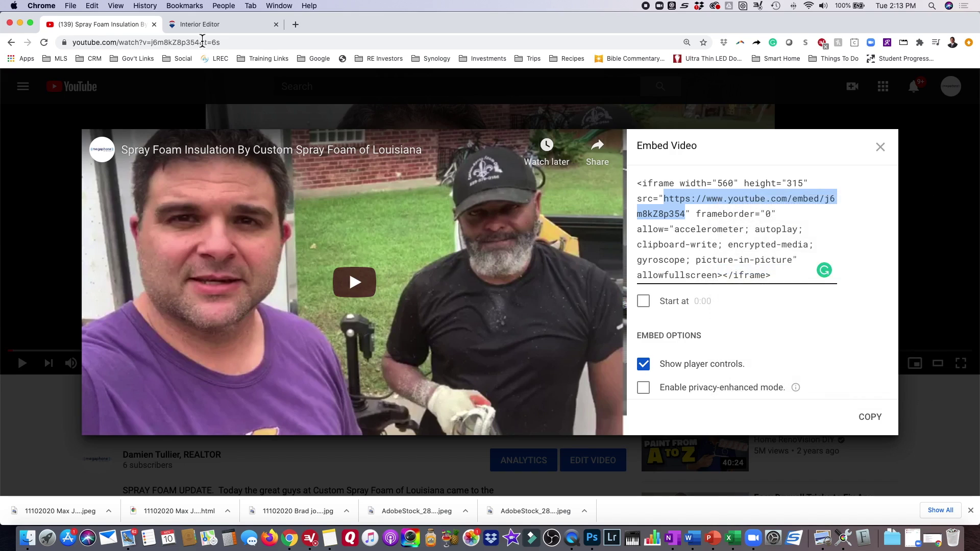
pyautogui.click(209, 29)
pyautogui.click(64, 266)
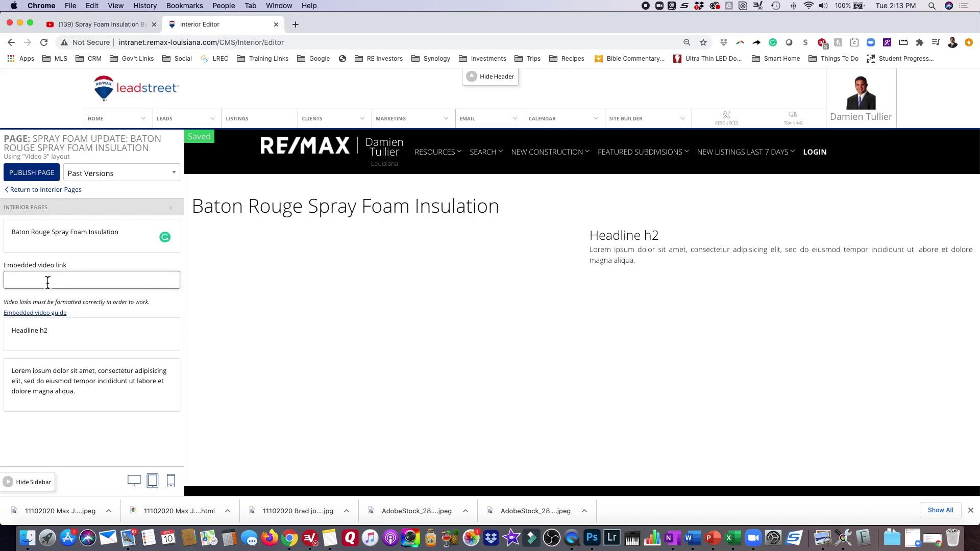
pyautogui.rightClick(47, 280)
pyautogui.click(75, 345)
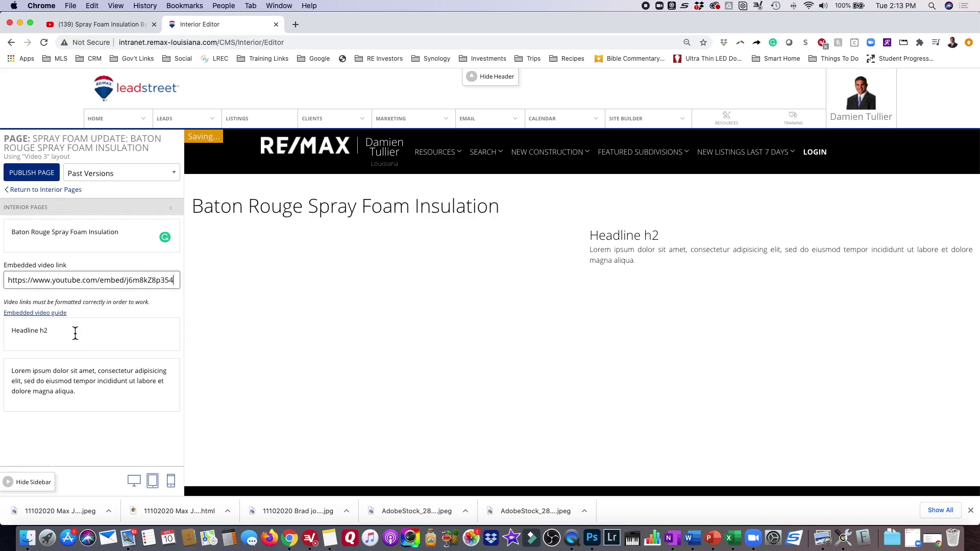
pyautogui.click(29, 314)
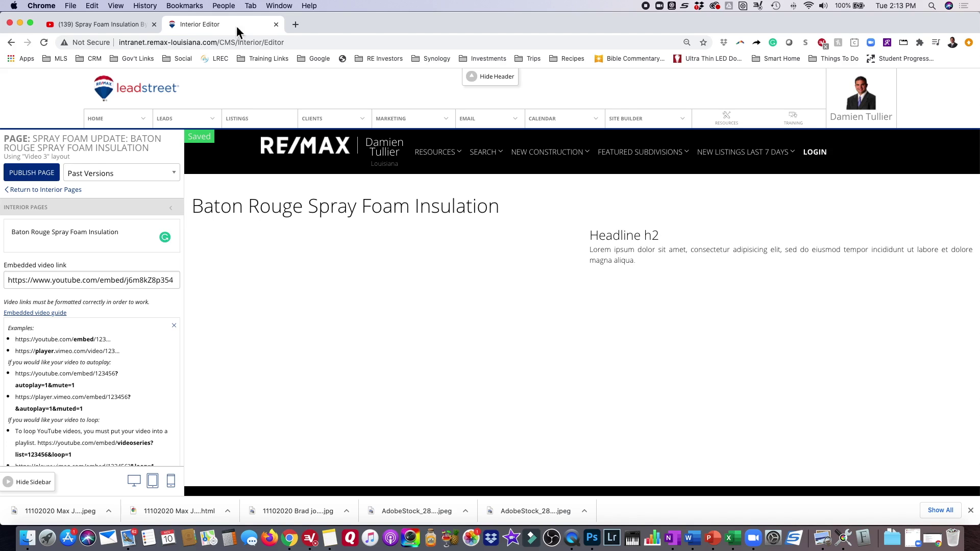
pyautogui.click(90, 25)
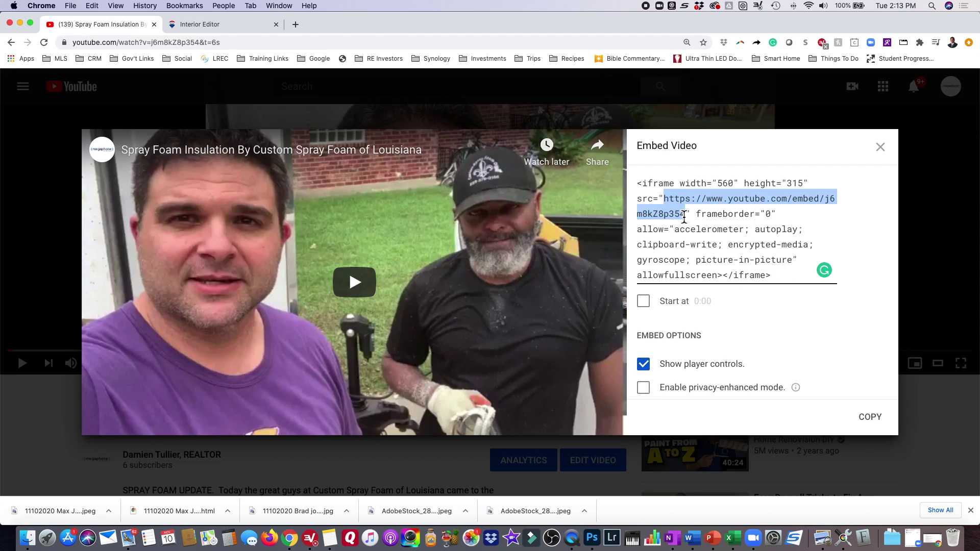
# Set the Headline h2 subtitle to 'Spray Foam Installation on 9/18/2020'.
pyautogui.click(230, 25)
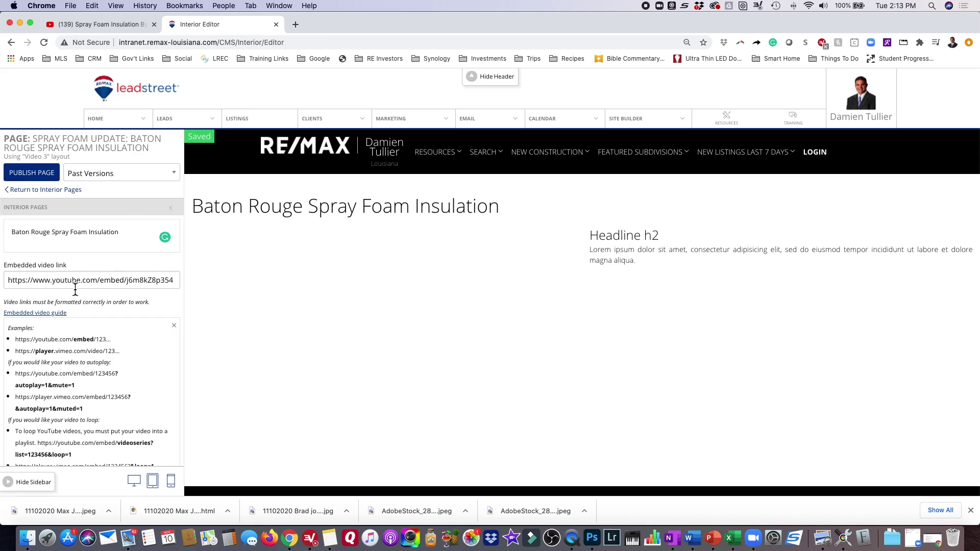
pyautogui.scroll(-2, 81, 411)
pyautogui.scroll(-3, 81, 411)
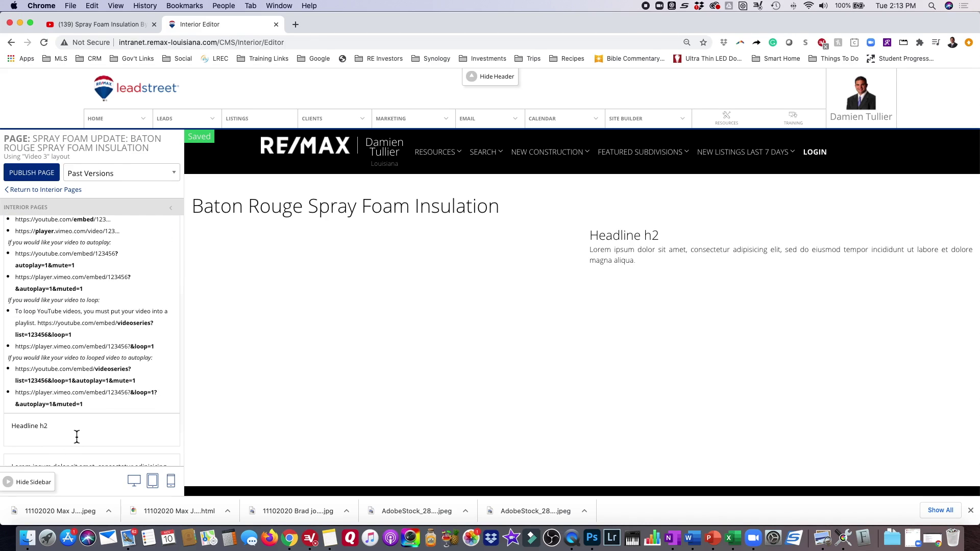
pyautogui.scroll(-2, 46, 409)
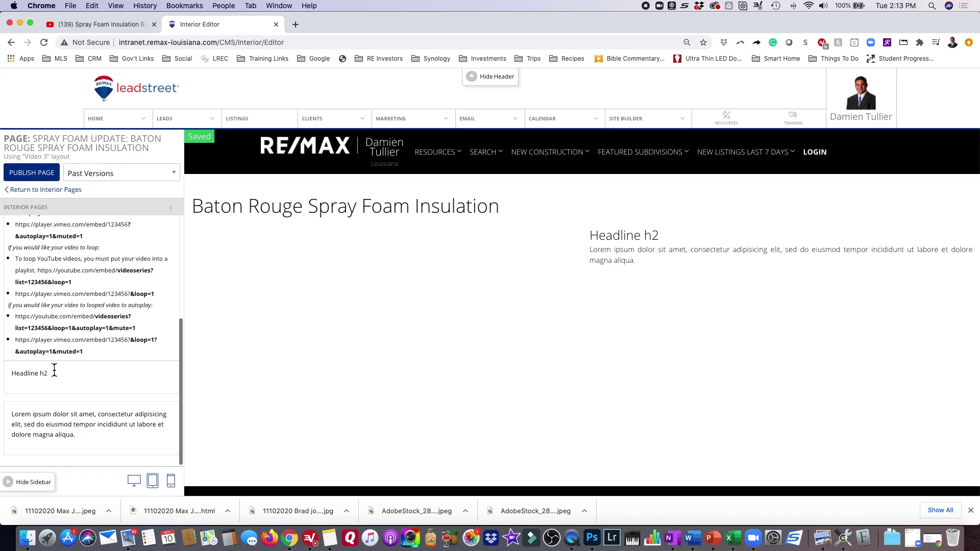
pyautogui.click(63, 381)
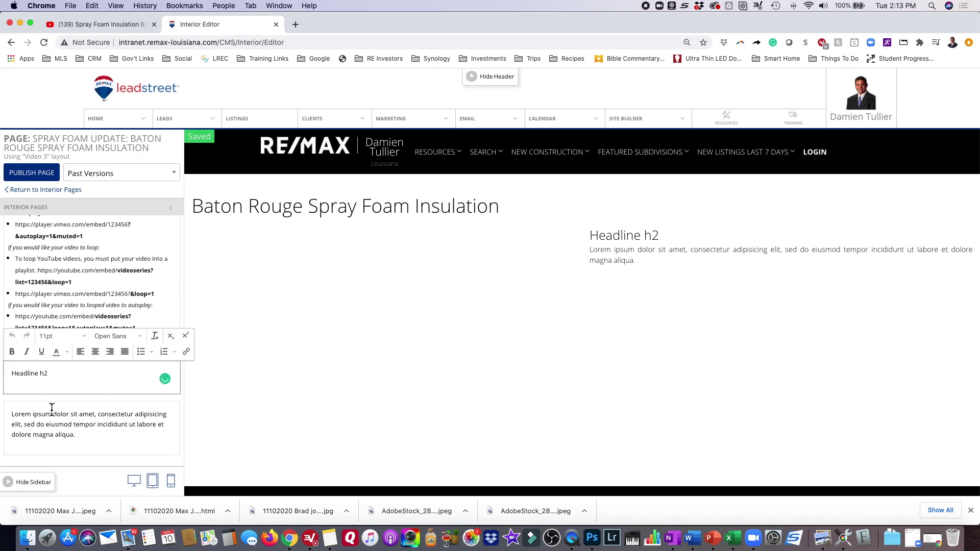
pyautogui.moveTo(57, 380); pyautogui.dragTo(4, 374)
pyautogui.write('Spray Foam Ins')
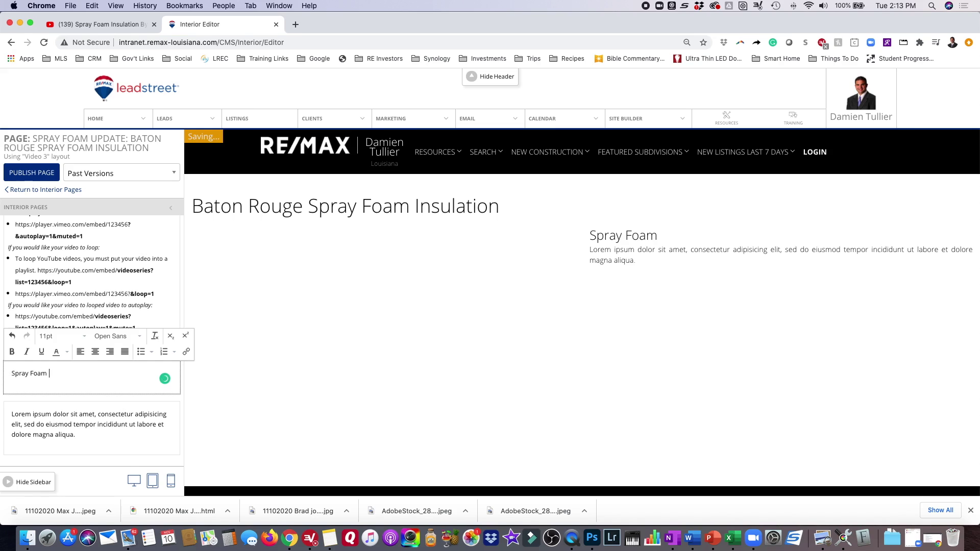
pyautogui.write('tallation on 9/18')
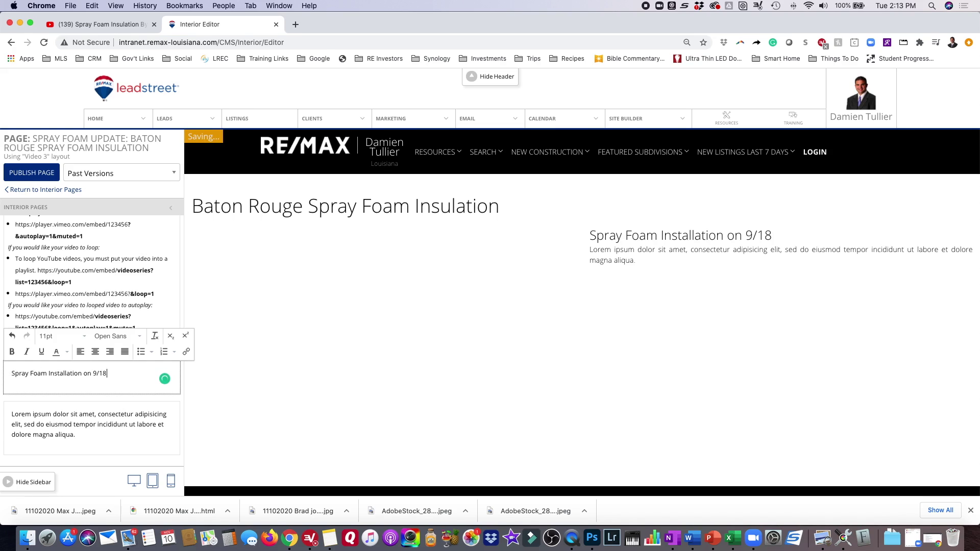
pyautogui.write('/2020')
# Delete the Lorem ipsum placeholder paragraph and leave the lower text field empty.
pyautogui.moveTo(91, 443); pyautogui.dragTo(4, 425)
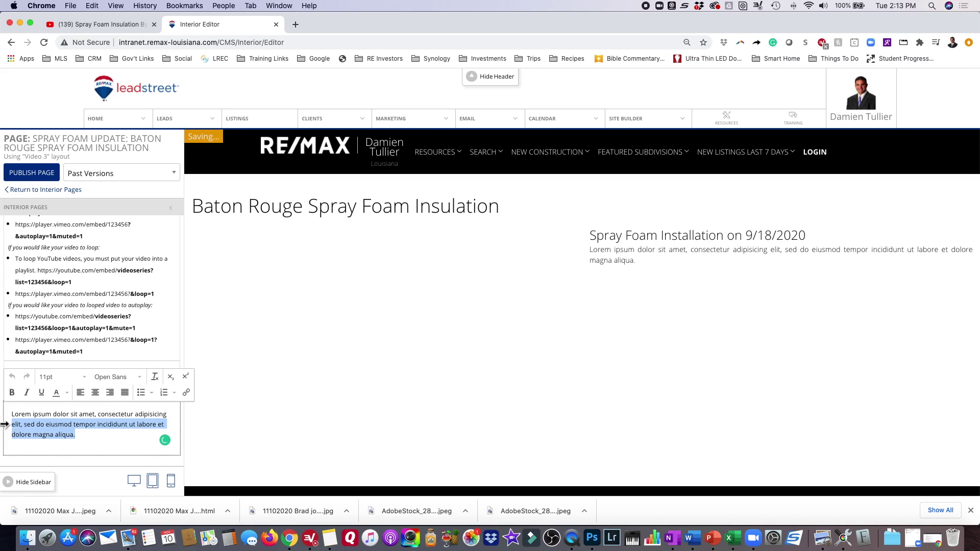
pyautogui.press('BackSpace')
pyautogui.press('BackSpace')
pyautogui.press('BackSpace')
pyautogui.press('BackSpace')
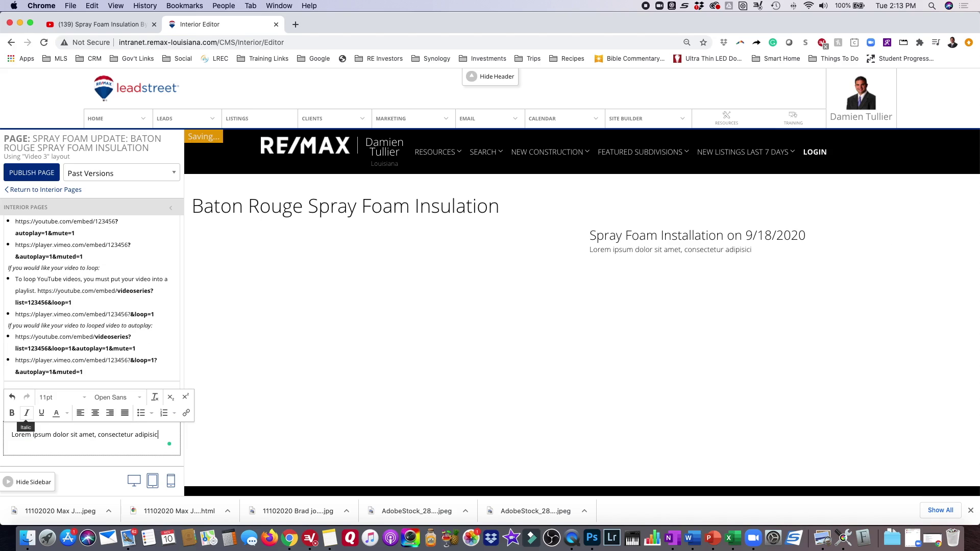
pyautogui.press('BackSpace')
pyautogui.press('BackSpace')
pyautogui.press('BackSpace')
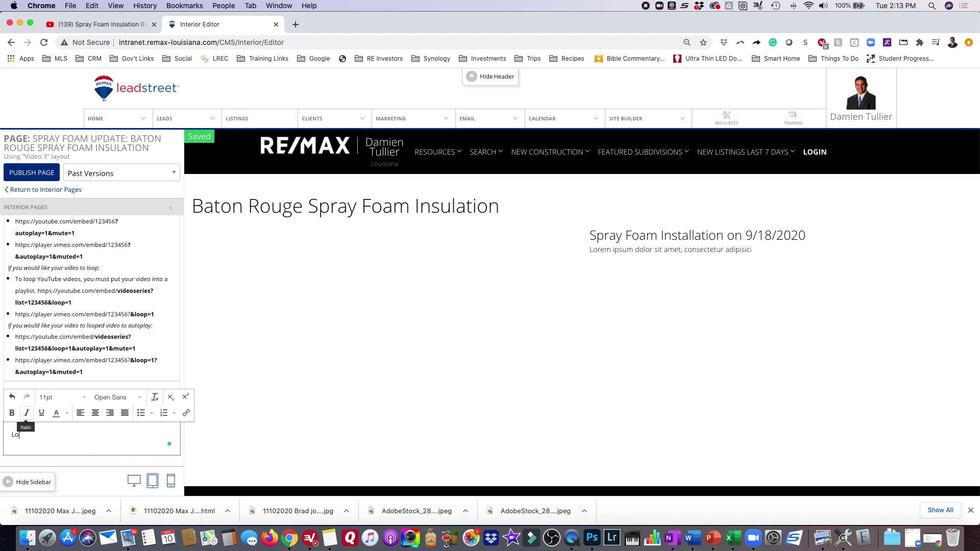
pyautogui.press('BackSpace')
pyautogui.press('BackSpace')
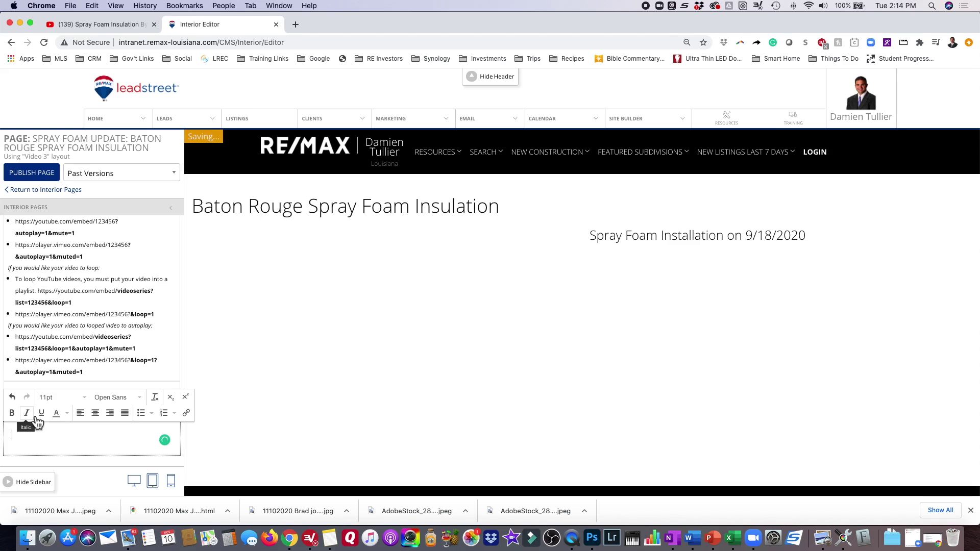
pyautogui.click(202, 251)
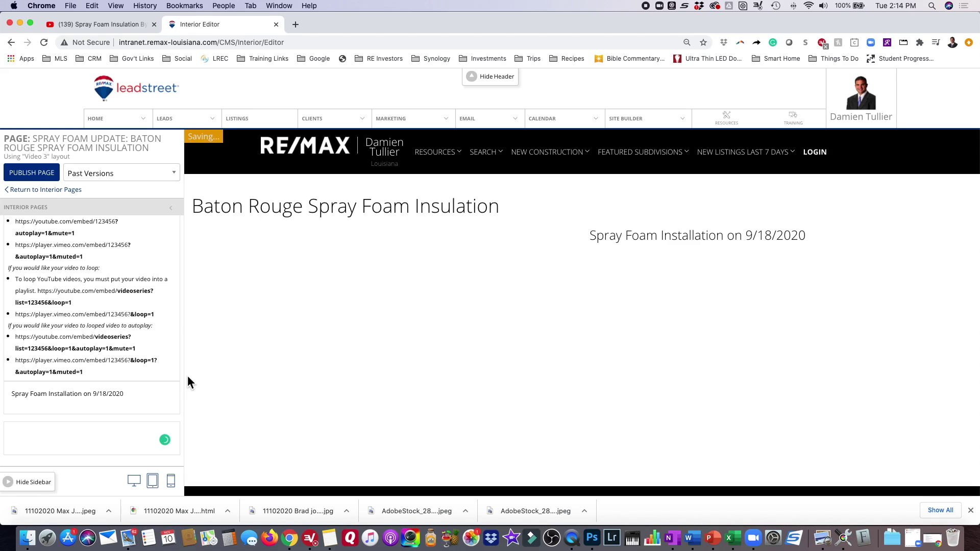
pyautogui.click(38, 442)
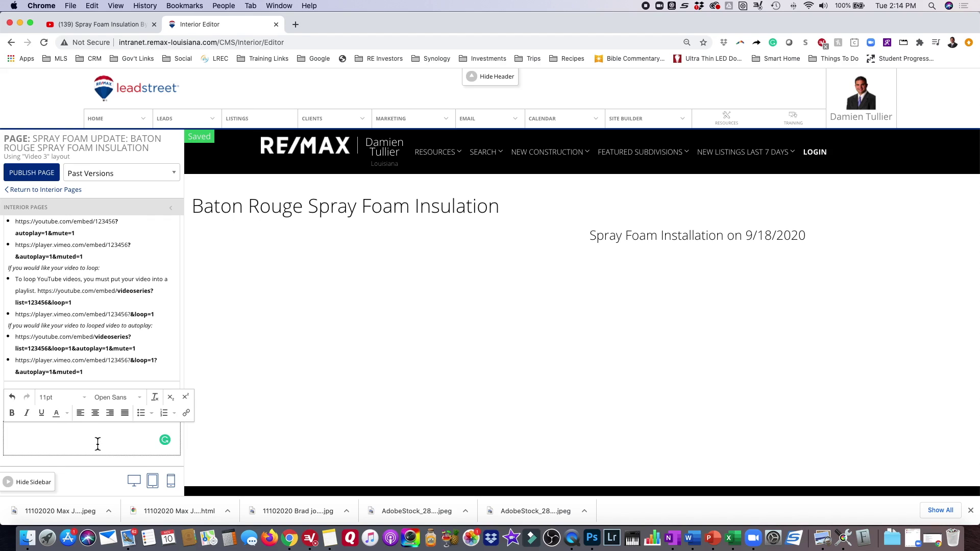
pyautogui.click(244, 407)
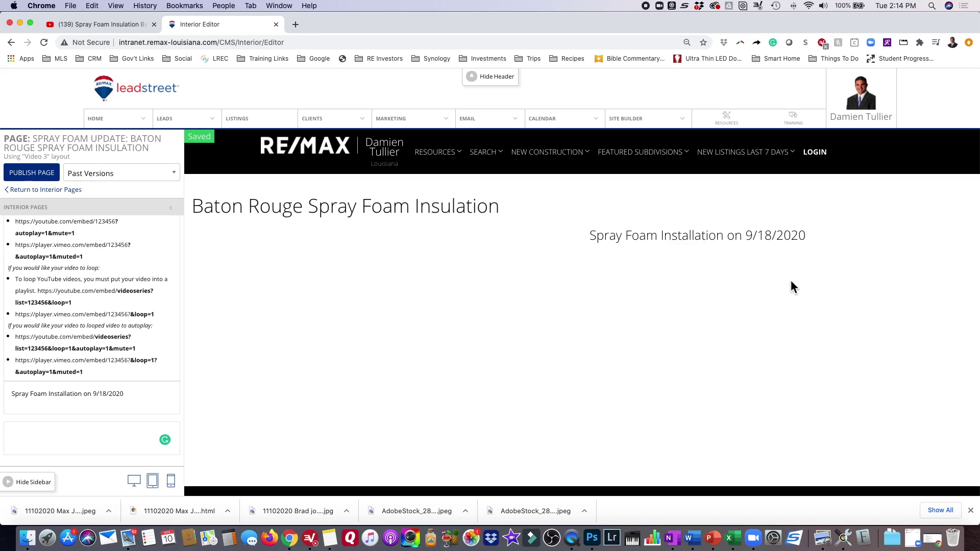
# Reload the editor, review the Interior Pages fields, and return to the 253-page list.
pyautogui.click(46, 42)
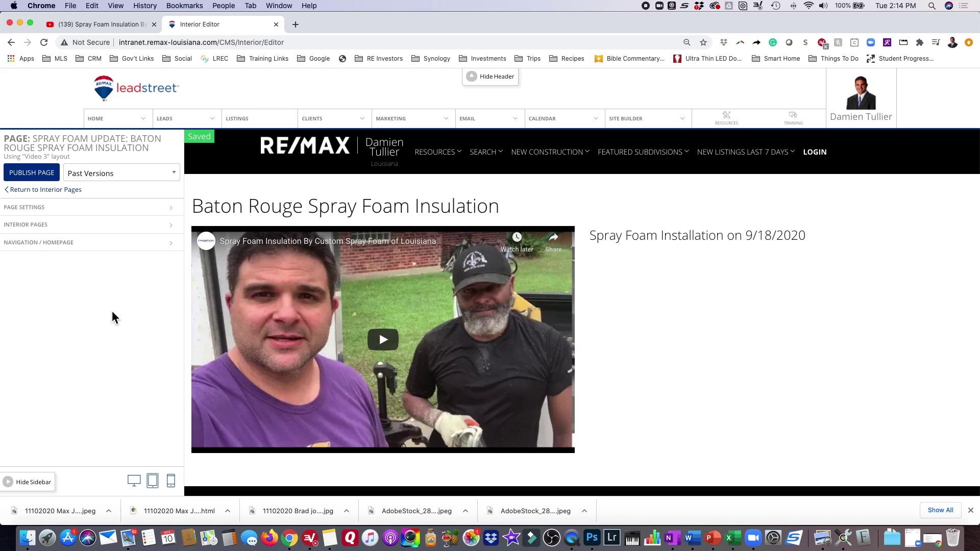
pyautogui.click(28, 225)
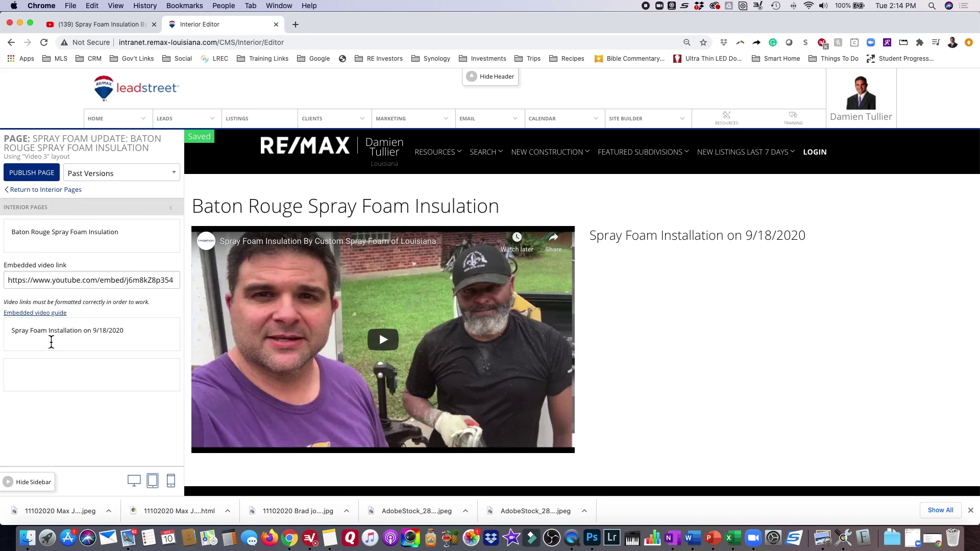
pyautogui.click(59, 382)
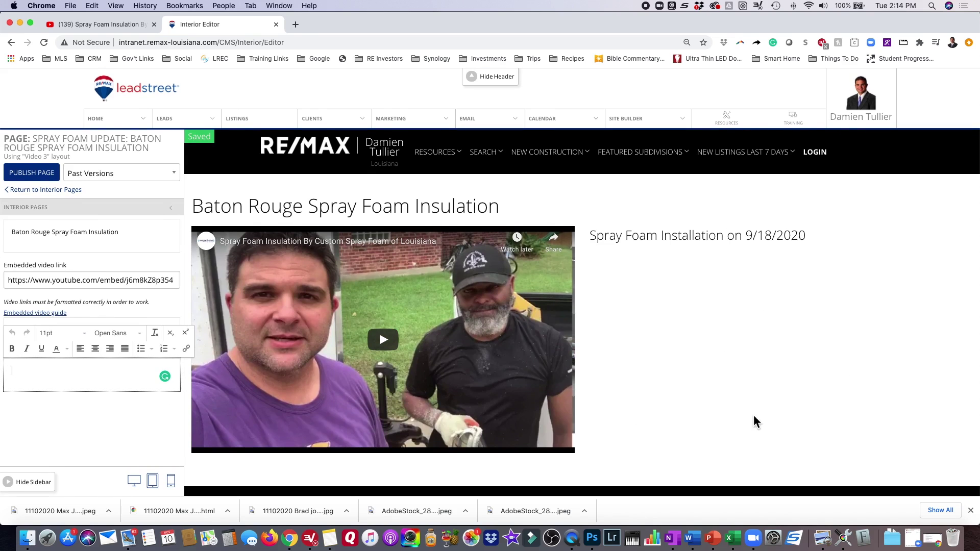
pyautogui.scroll(-3, 735, 408)
pyautogui.scroll(3, 709, 398)
pyautogui.click(860, 209)
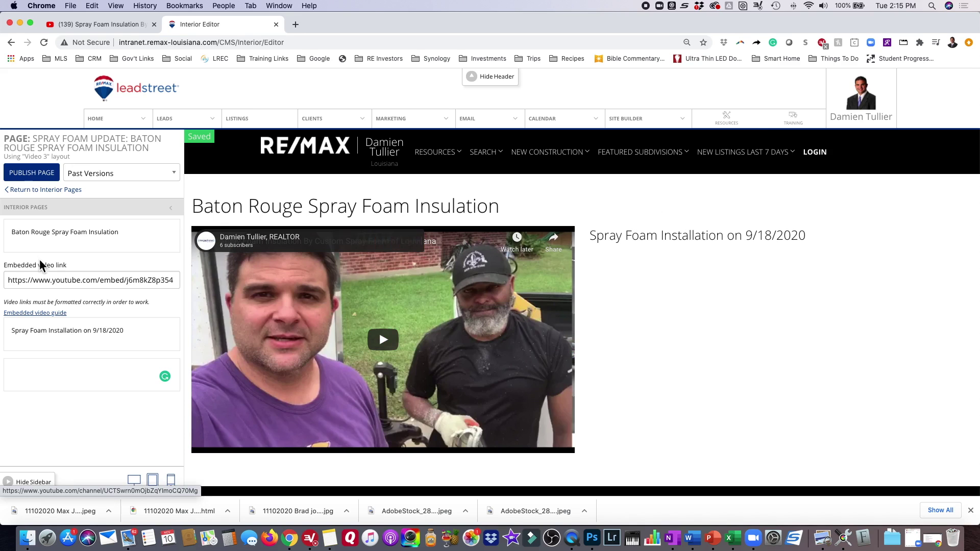
pyautogui.click(31, 199)
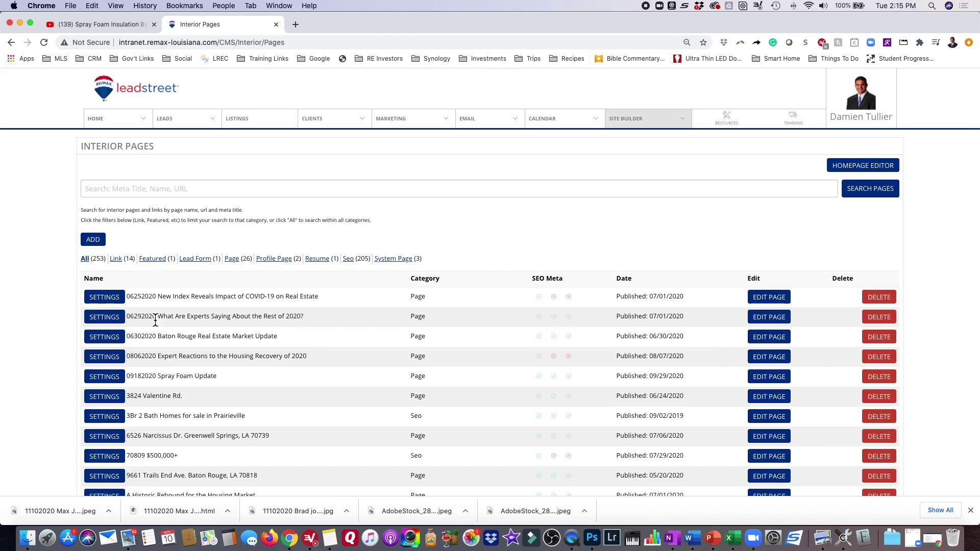
pyautogui.scroll(-3, 196, 368)
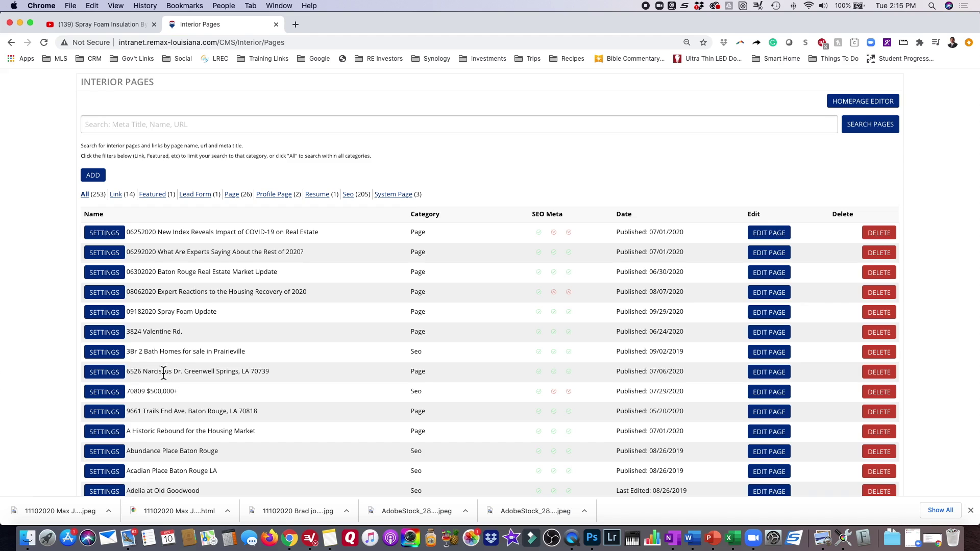
pyautogui.click(771, 373)
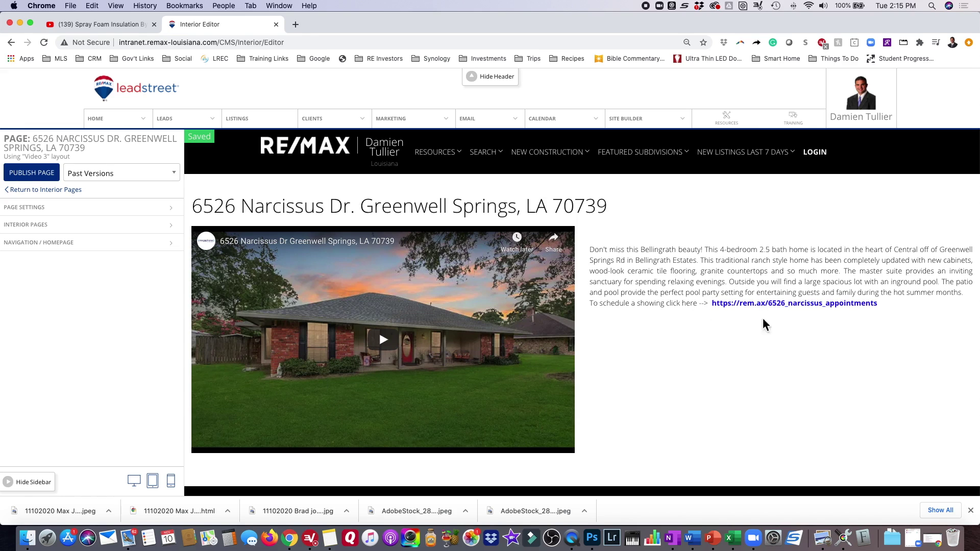
pyautogui.click(30, 192)
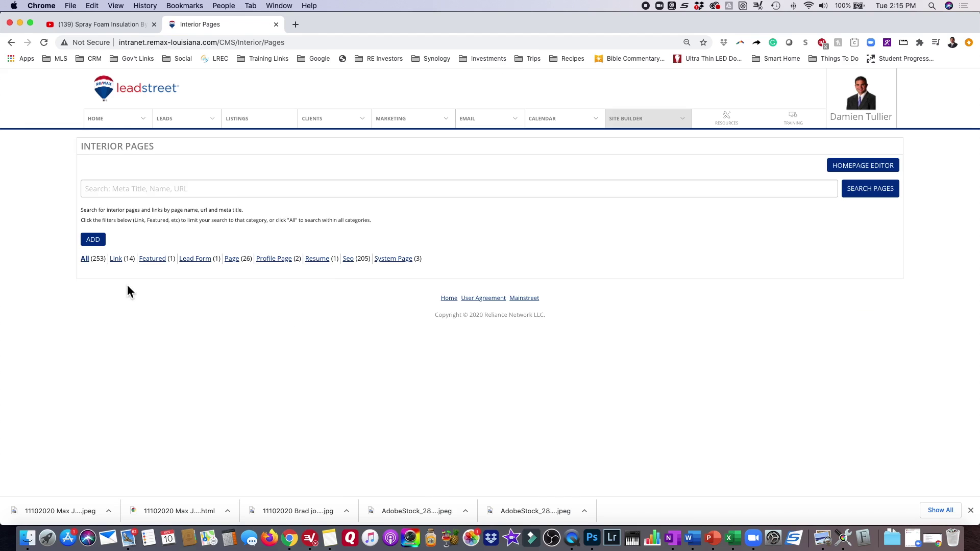
pyautogui.scroll(-3, 198, 396)
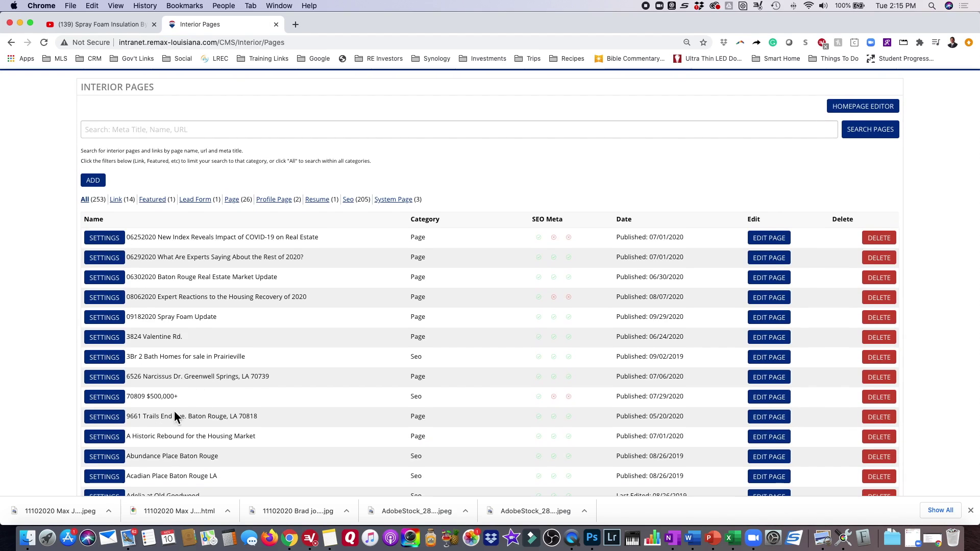
# Copy the URL path from the 6526 Narcissus page settings.
pyautogui.click(109, 379)
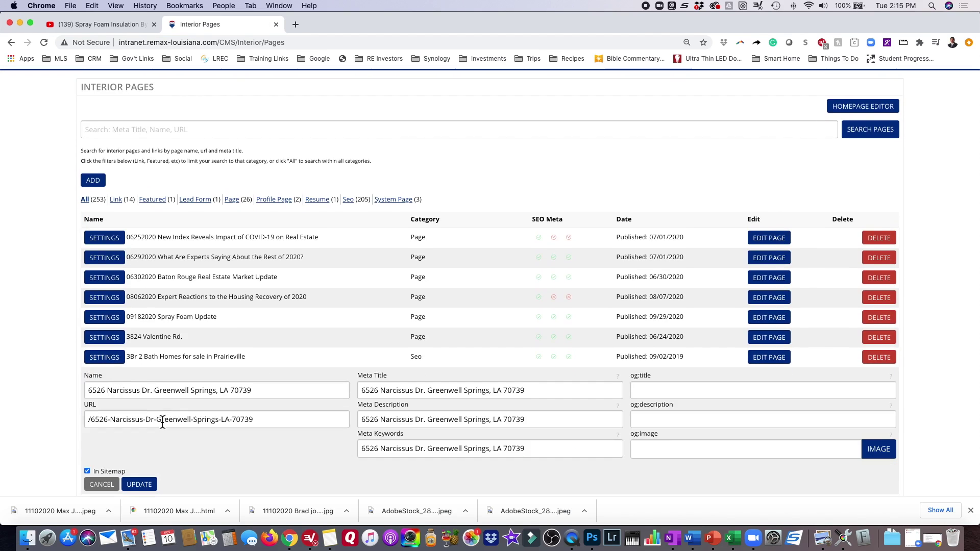
pyautogui.tripleClick(162, 422)
pyautogui.rightClick(169, 426)
pyautogui.click(188, 403)
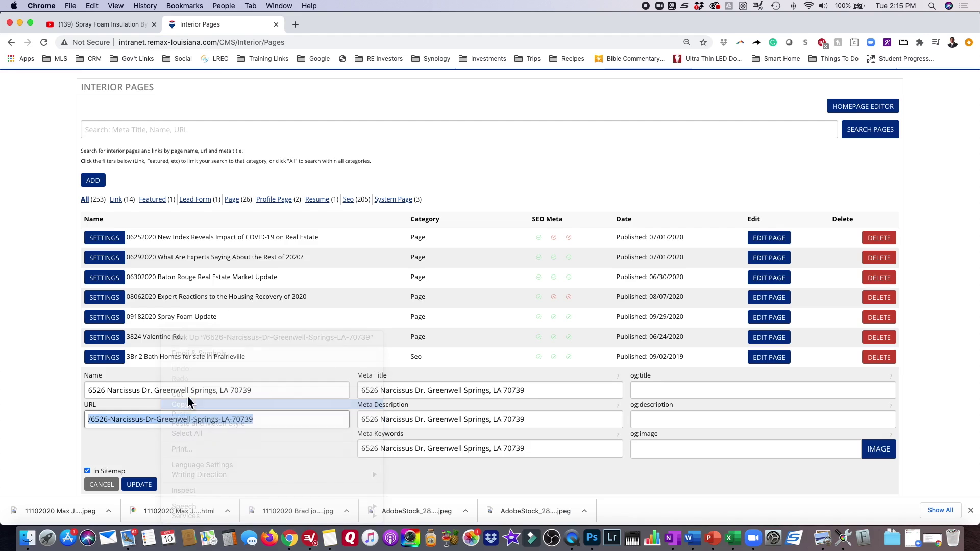
# Load the 6526 Narcissus page on buyingbatonrouge.com in a new tab.
pyautogui.click(296, 24)
pyautogui.click(274, 44)
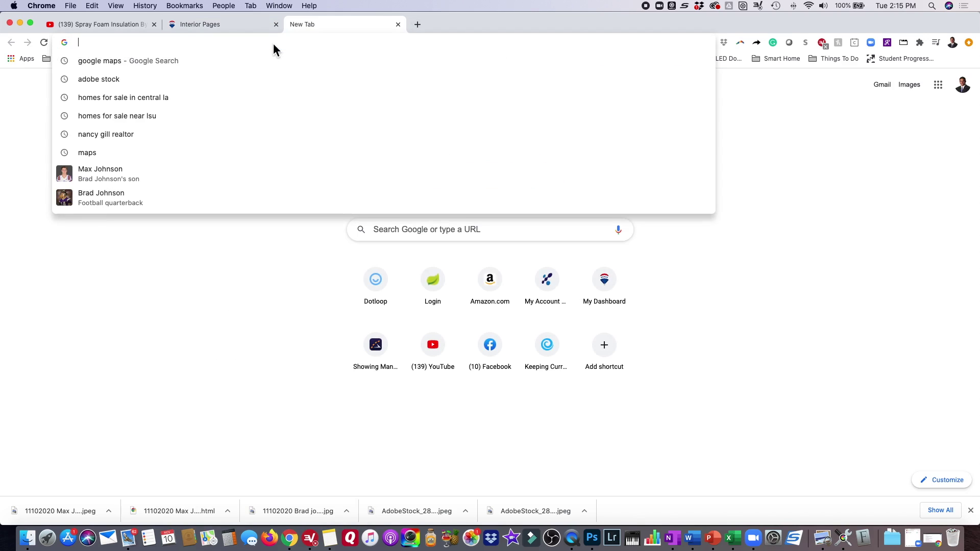
pyautogui.press('super+v')
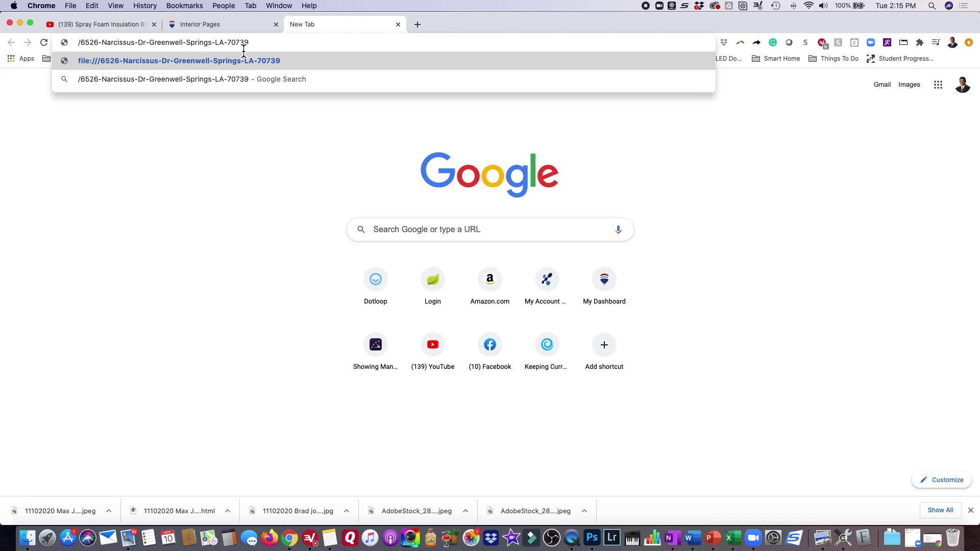
pyautogui.write('buyingbatonrou')
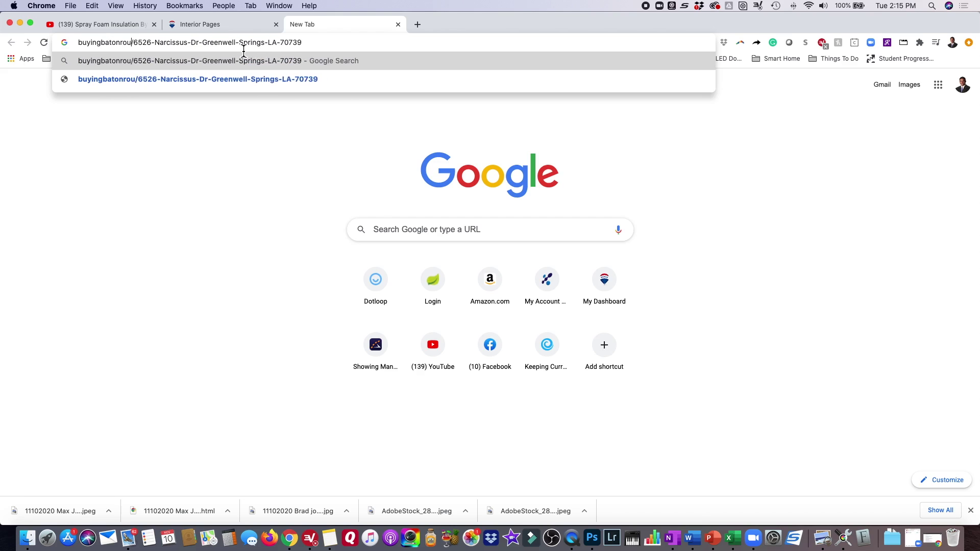
pyautogui.write('ge.com')
pyautogui.press('Return')
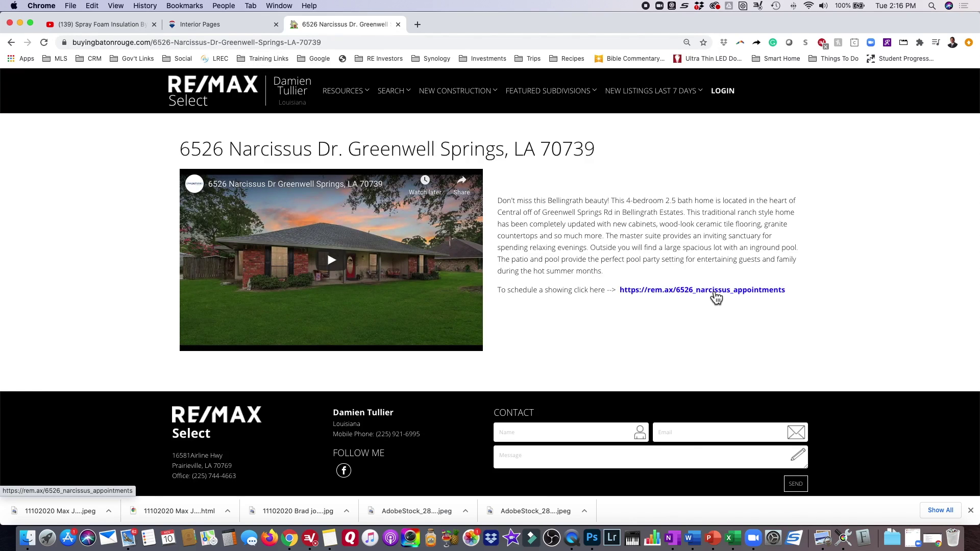
# Preview the listing video to 0:32, then follow the rem.ax showing appointments link.
pyautogui.click(338, 268)
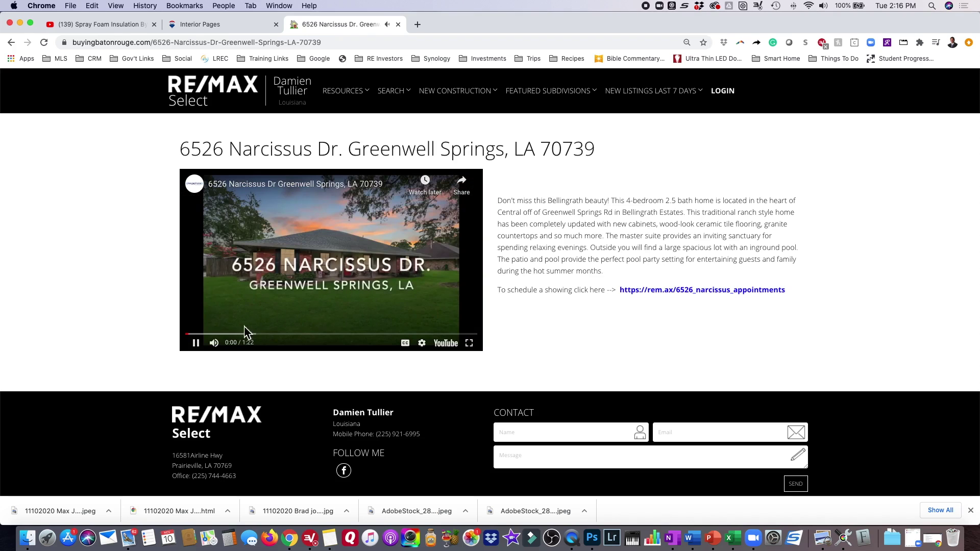
pyautogui.click(199, 343)
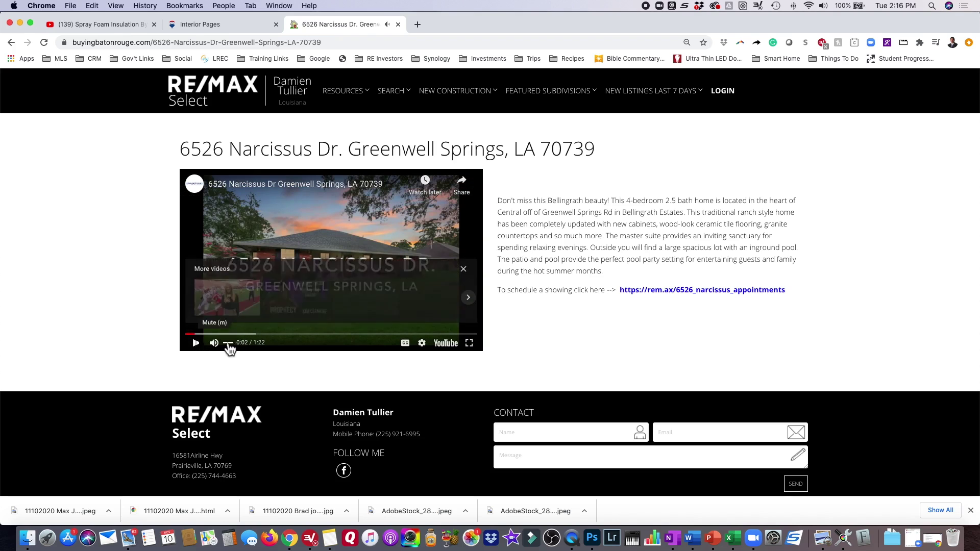
pyautogui.click(196, 343)
pyautogui.moveTo(206, 335); pyautogui.dragTo(244, 335)
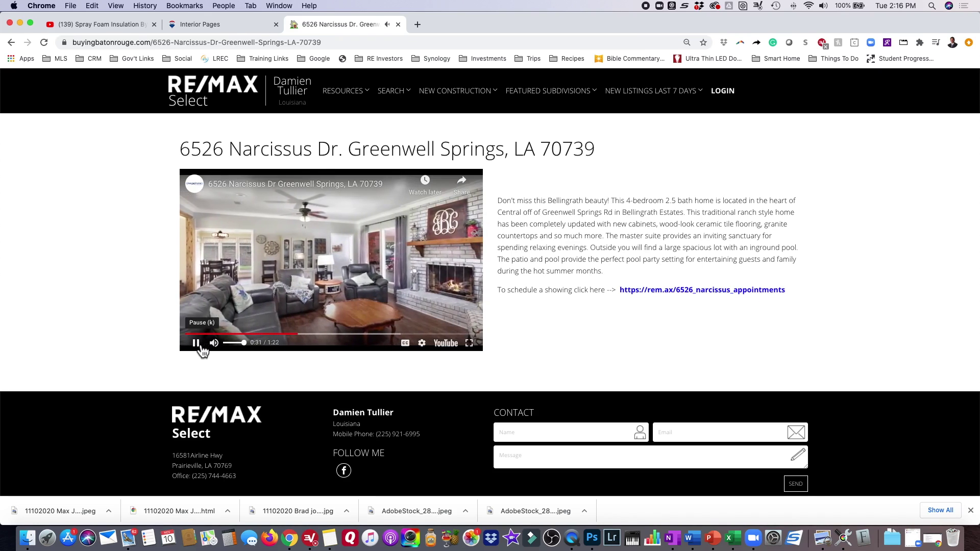
pyautogui.click(196, 342)
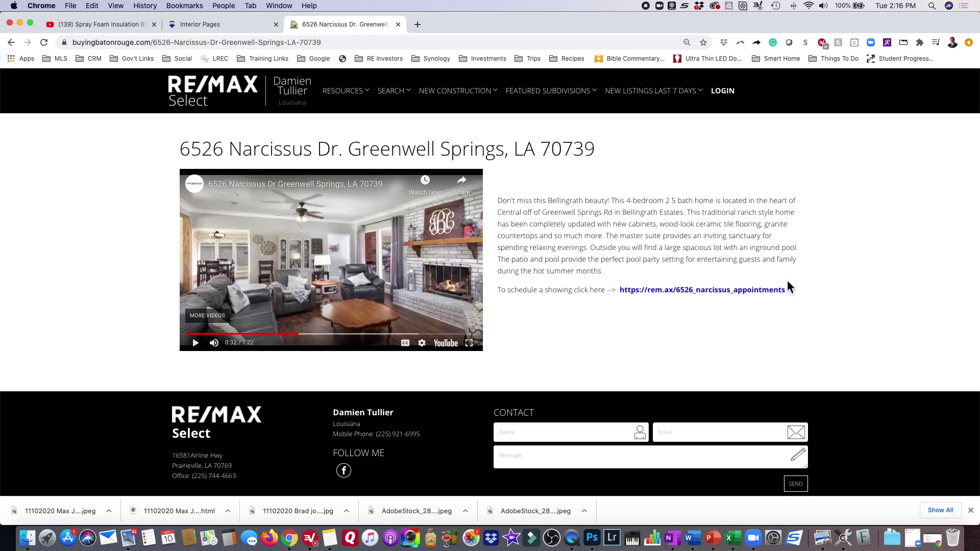
pyautogui.click(705, 290)
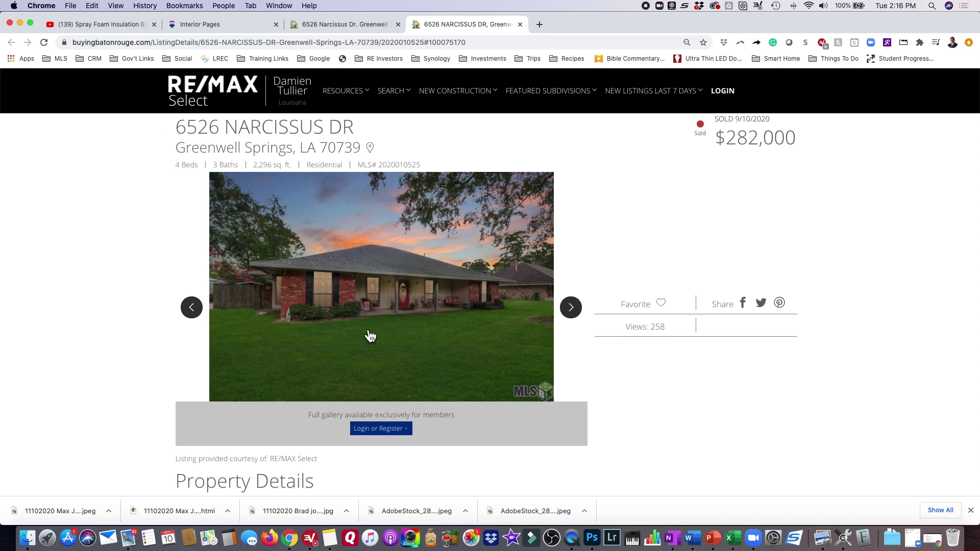
# Review the sold listing's property details and features, then return to the Narcissus video tab.
pyautogui.scroll(-5, 703, 316)
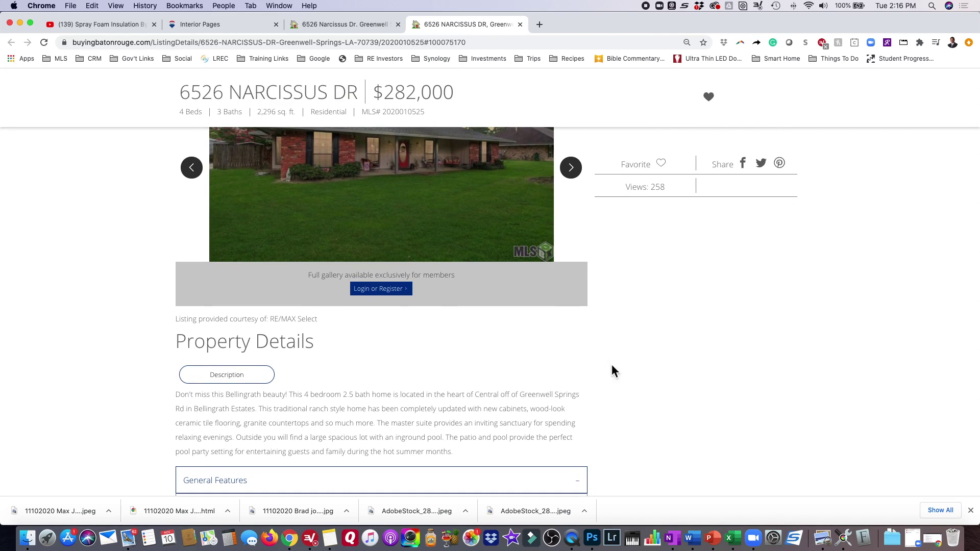
pyautogui.scroll(-5, 689, 310)
pyautogui.scroll(-2, 688, 310)
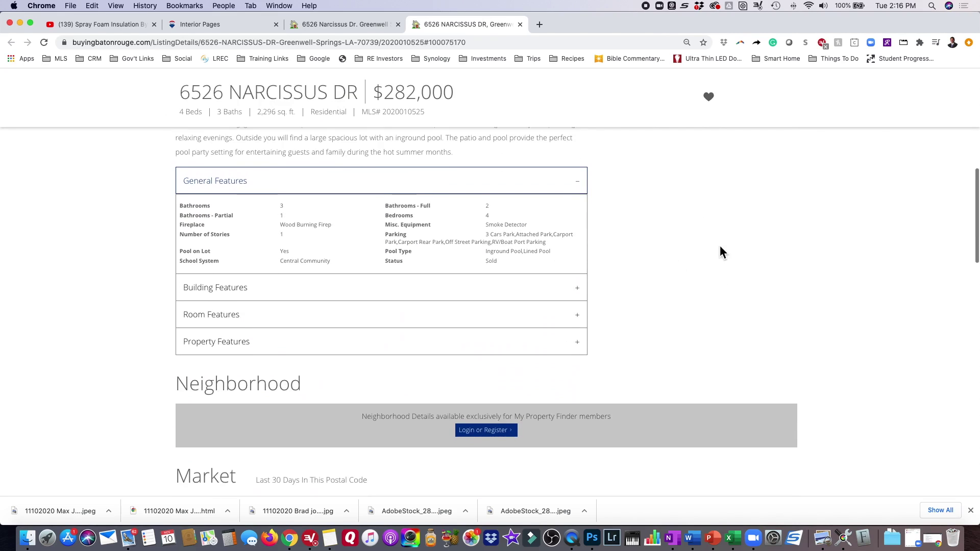
pyautogui.scroll(10, 714, 253)
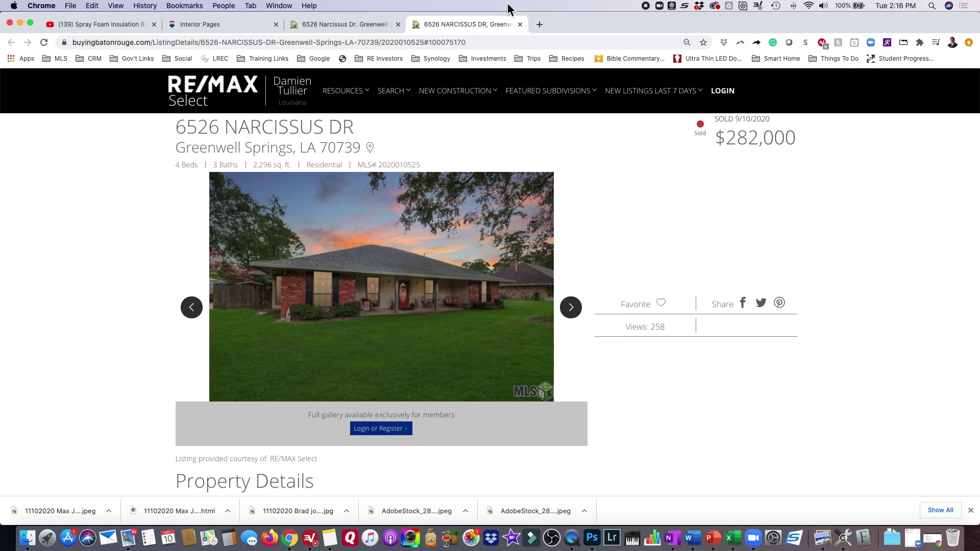
pyautogui.click(332, 22)
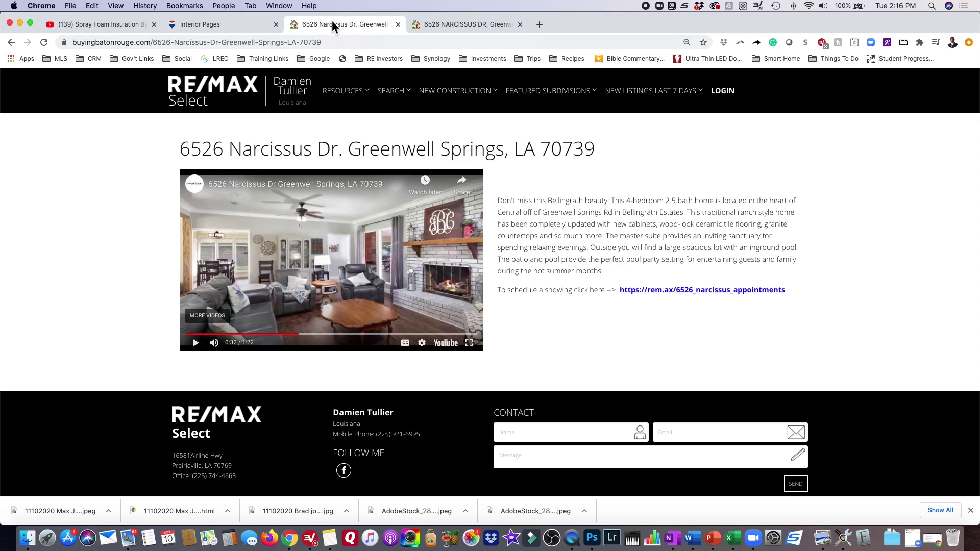